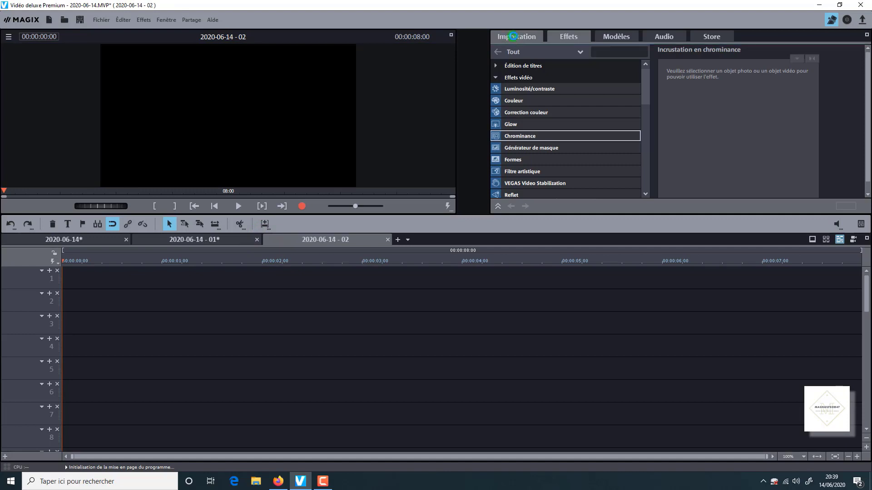
Place the photo P1020357.JPG at the start of track 1, keeping its format unadjusted.
drag(649, 70, 97, 286)
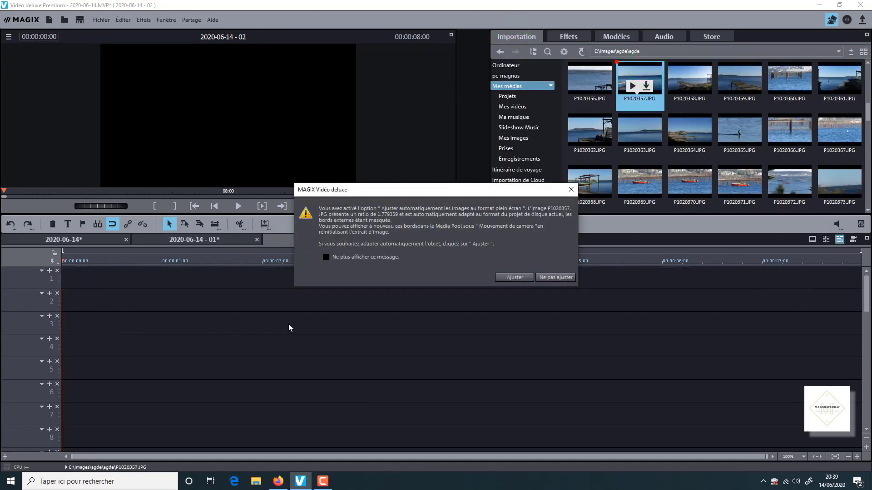
click(558, 278)
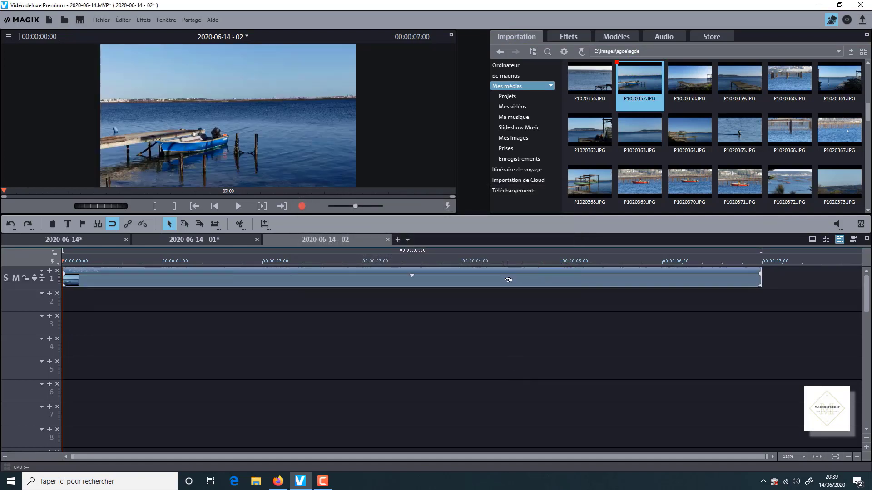
Create a title with the text "Titre effet miroir" over the photo.
click(507, 279)
click(569, 36)
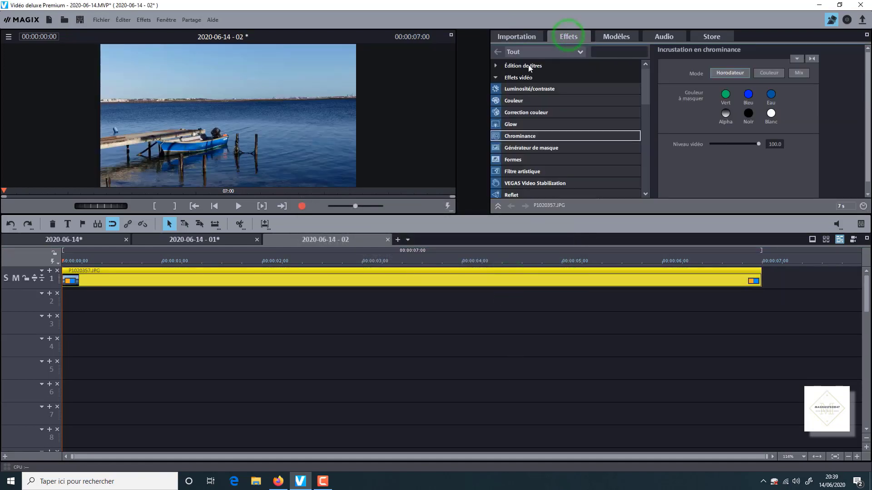
click(495, 66)
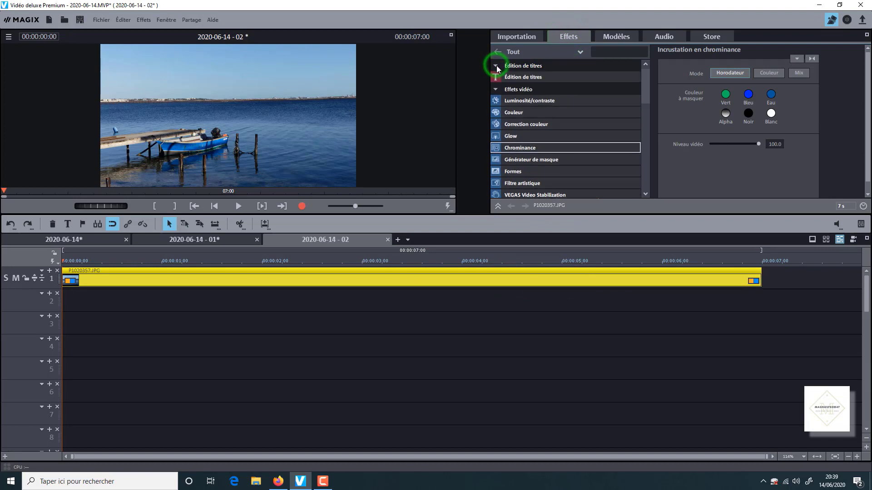
click(523, 78)
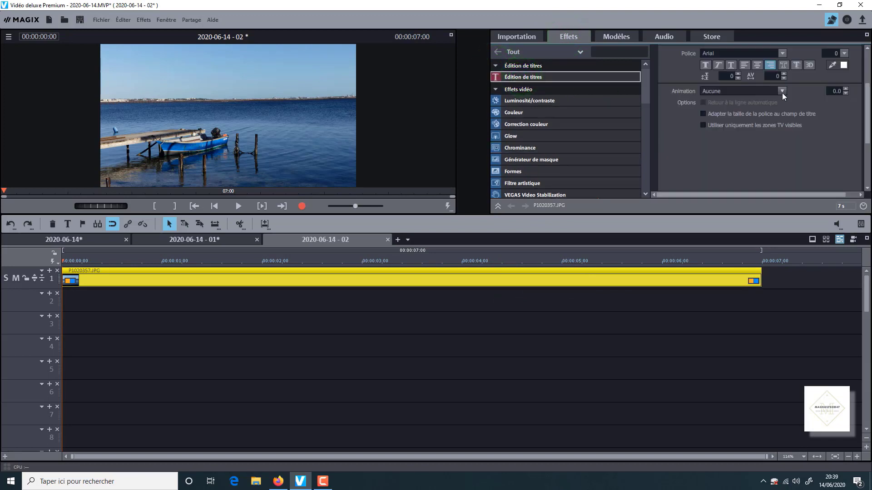
scroll(864, 111, up, 3)
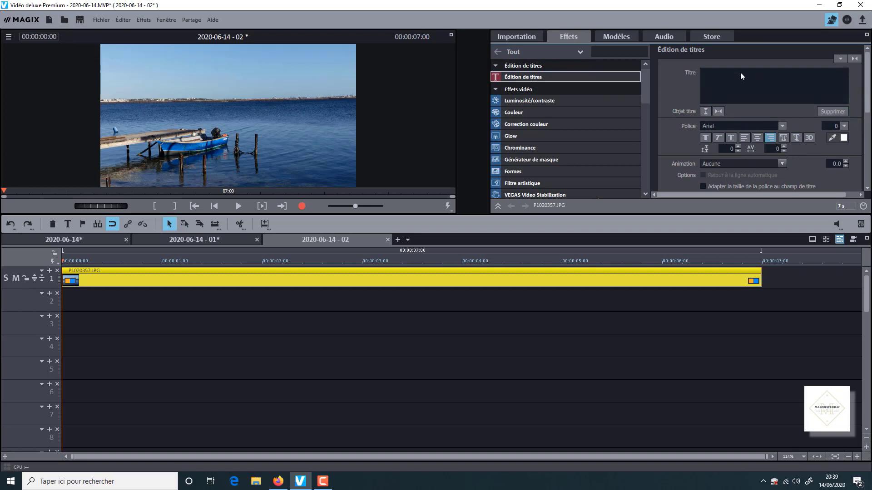
click(740, 73)
text(Titr)
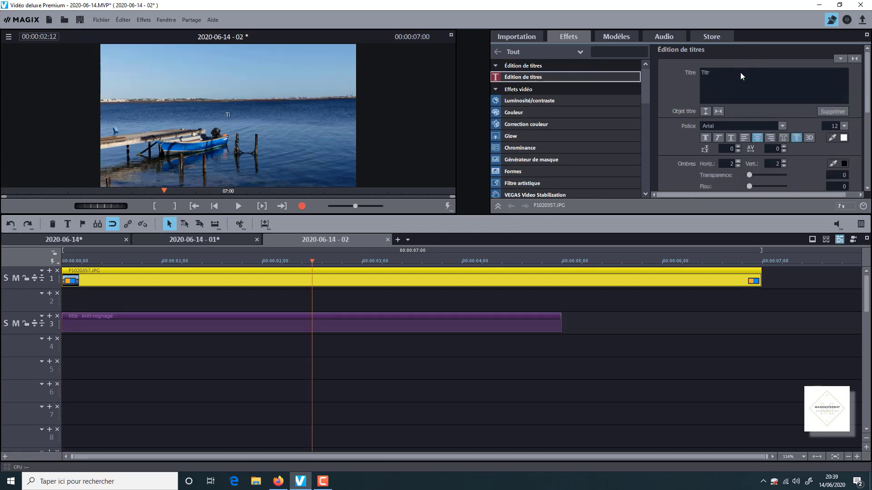
text(e effet miroir)
Set the title's font to Baskerville Old Face at size 37.
click(782, 126)
scroll(758, 211, down, 8)
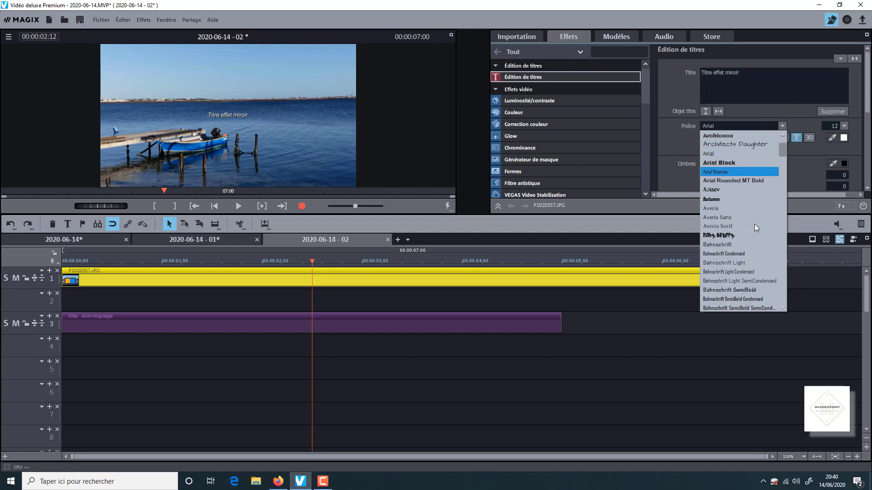
scroll(755, 227, down, 5)
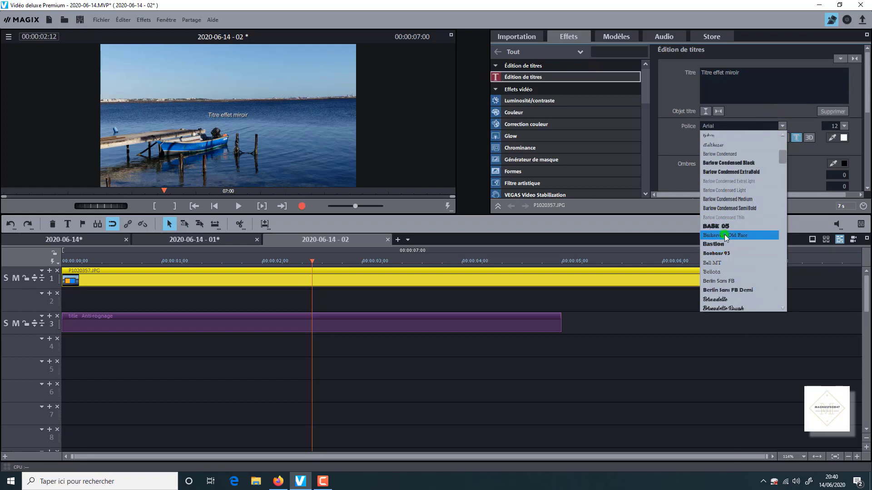
click(726, 235)
click(834, 127)
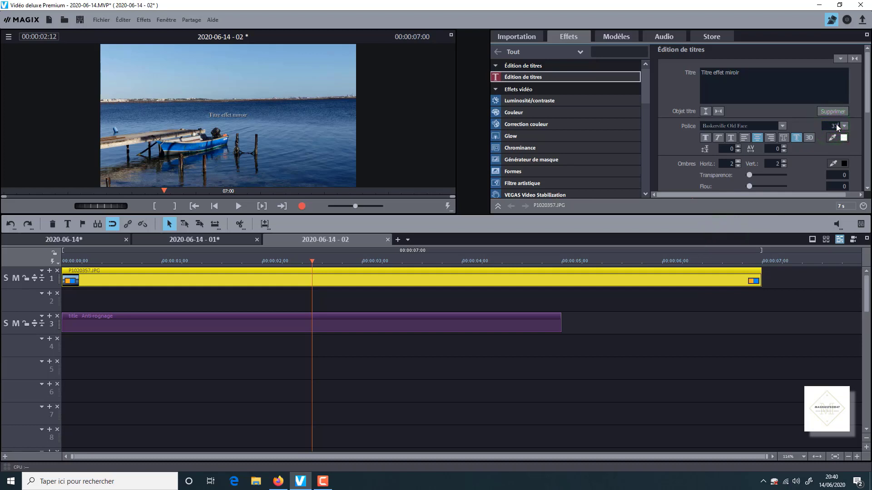
text(37)
key(Return)
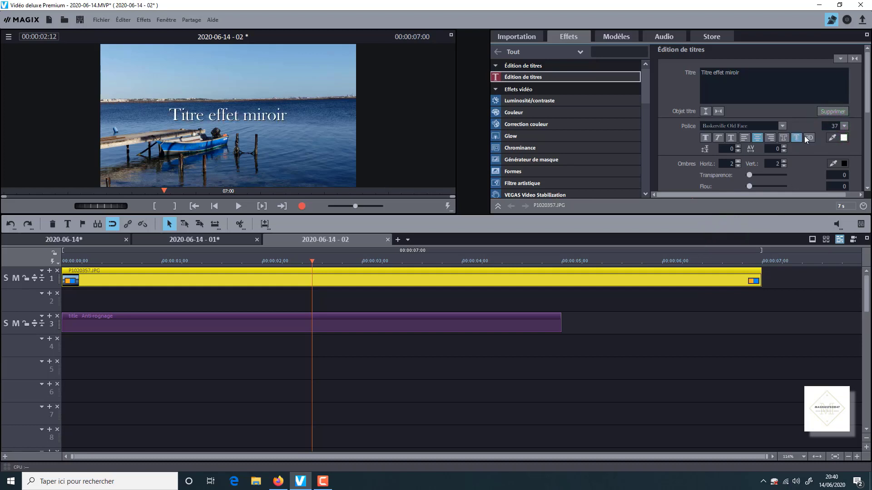
Colour the title text light orange, about R 0.93, G 0.73, B 0.53.
click(843, 138)
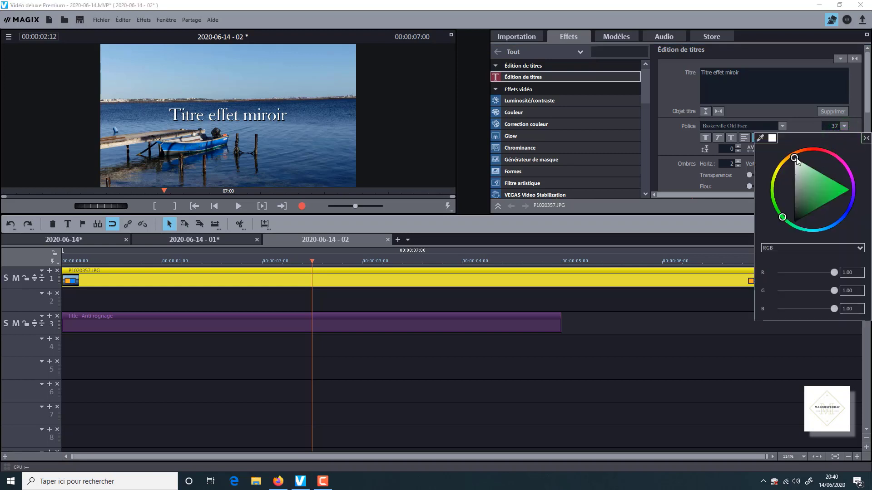
mouse_move(782, 217)
mouse_down()
mouse_move(779, 182)
mouse_move(793, 154)
mouse_move(802, 175)
mouse_move(833, 186)
mouse_move(792, 156)
mouse_up()
click(796, 158)
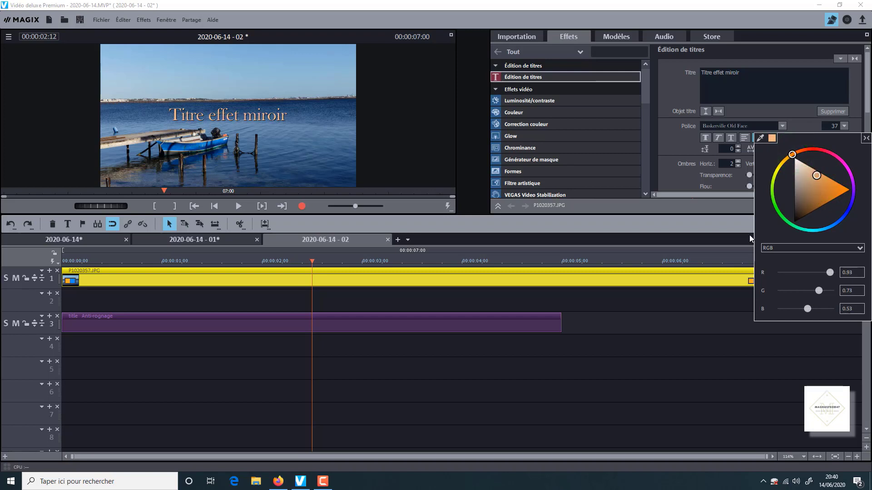
Raise the title slightly in the image, near the horizon, and move its clip to track 2.
click(230, 114)
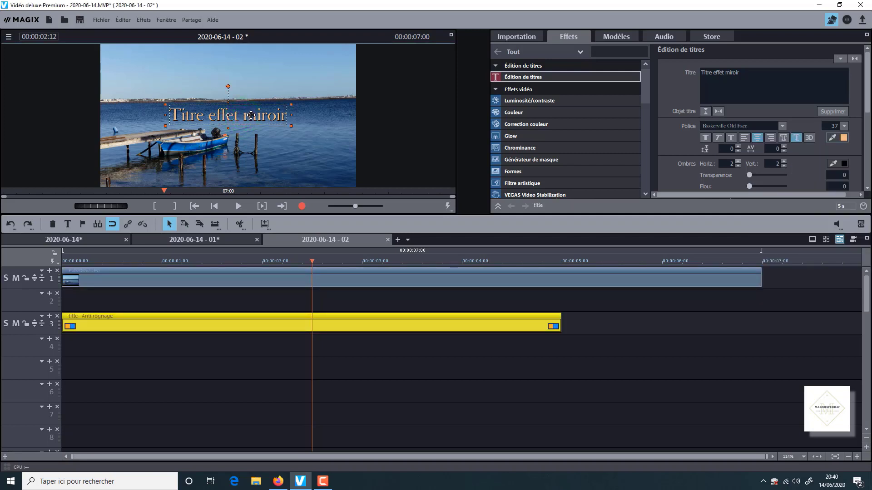
drag(251, 115, 254, 105)
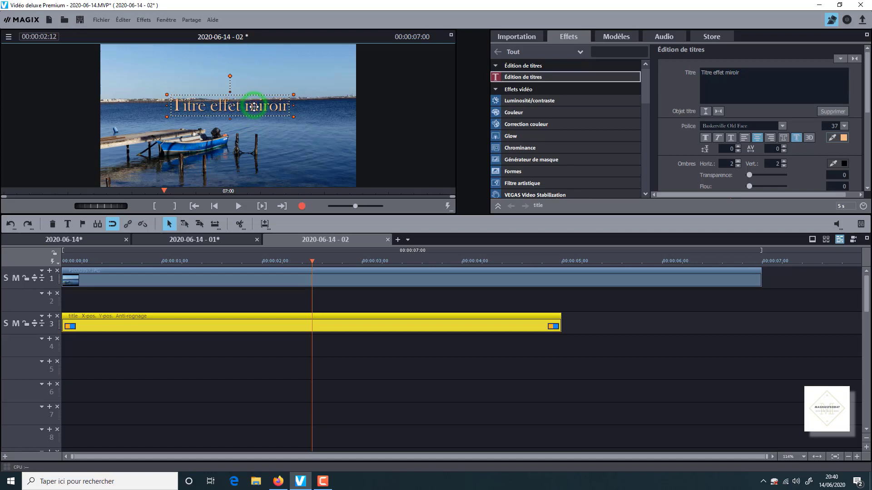
click(349, 315)
drag(360, 320, 396, 298)
Extend the photo clip on track 1 to a duration of 20 seconds.
click(848, 456)
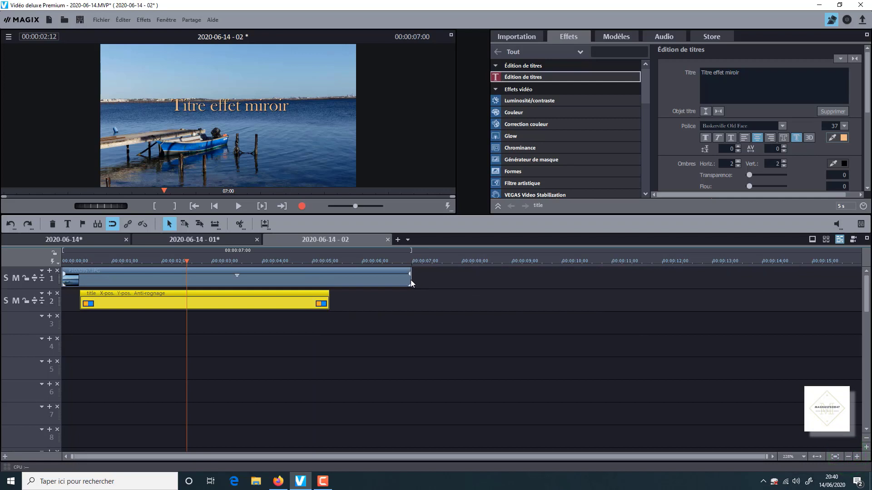
drag(411, 281, 812, 298)
click(848, 456)
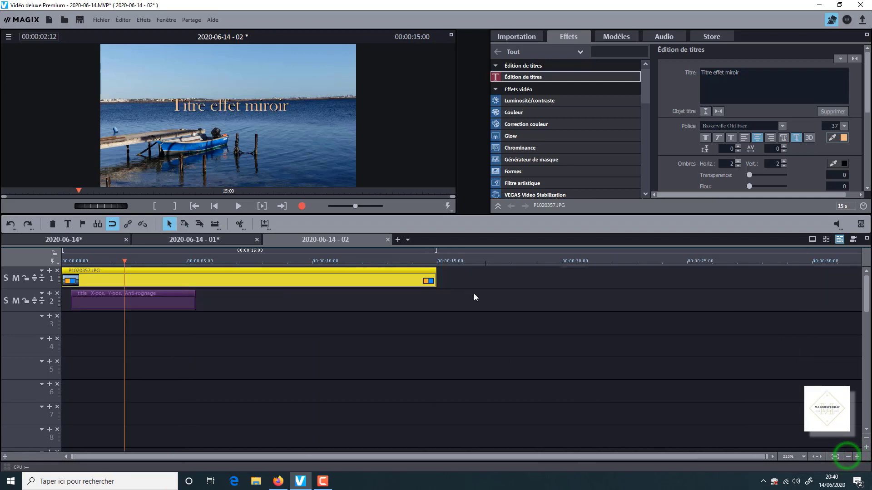
drag(437, 280, 561, 285)
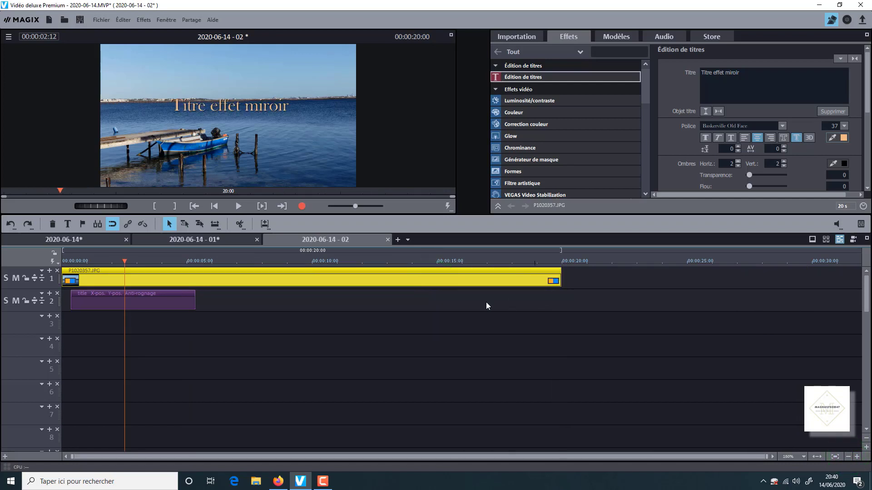
Move the title clip to start at about 2 seconds and extend it to a duration of about 16 seconds.
drag(168, 292, 211, 298)
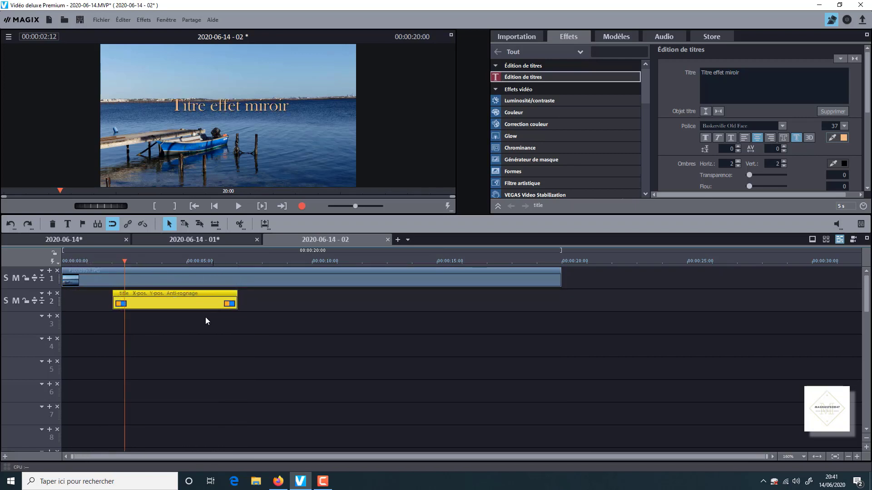
click(113, 262)
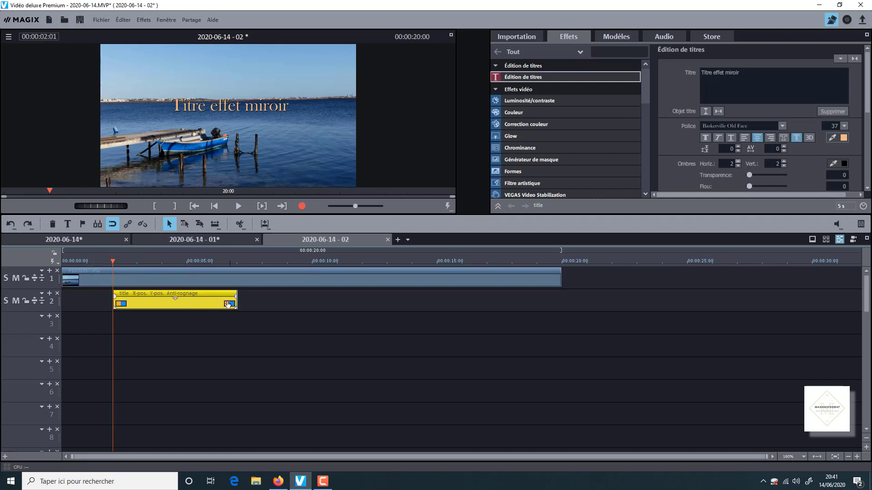
drag(237, 303, 509, 307)
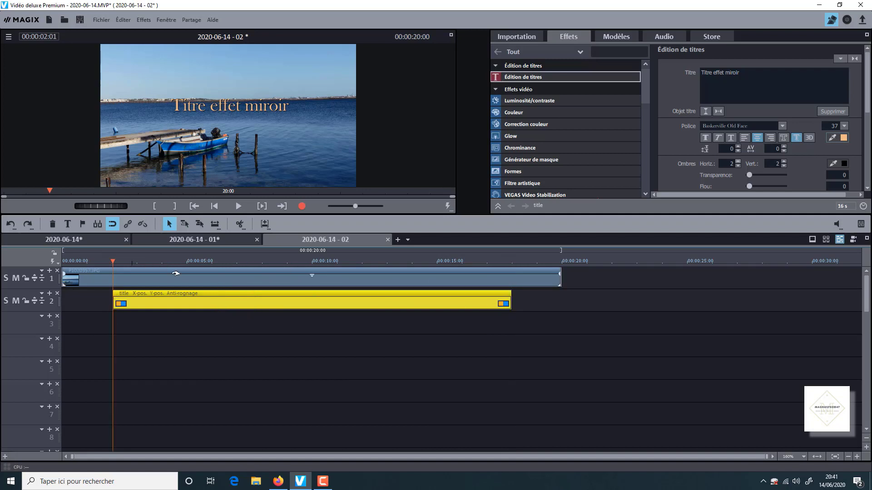
click(511, 262)
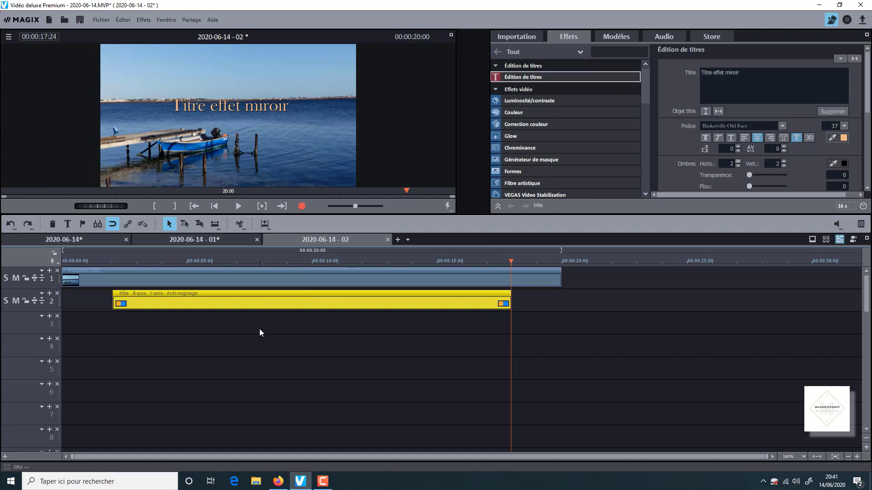
Apply the "De gauche à droite" animation to the title.
click(242, 111)
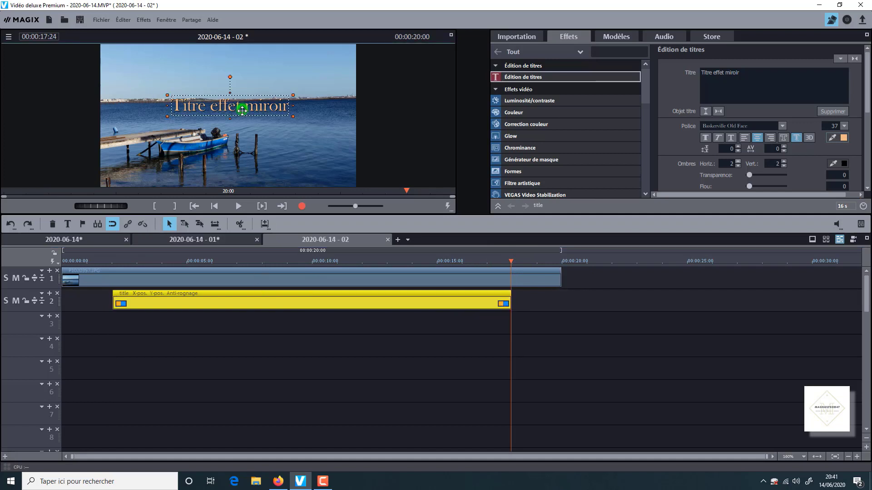
click(509, 268)
click(509, 261)
click(354, 305)
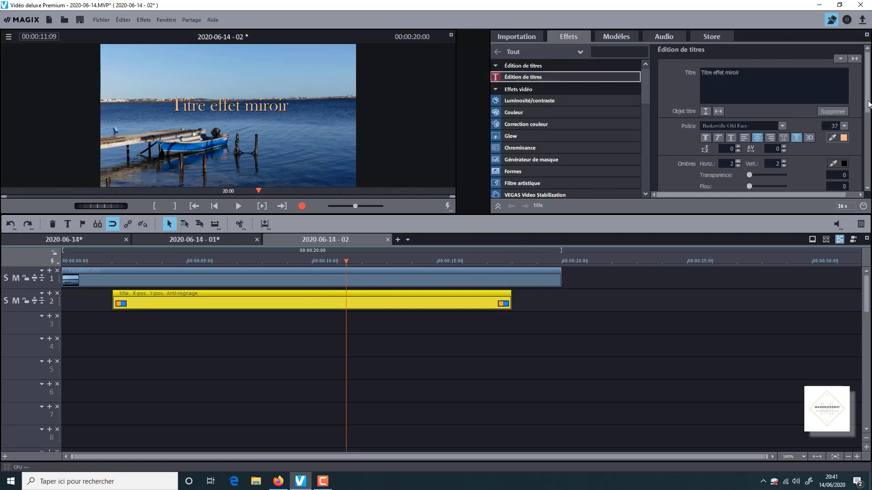
click(867, 104)
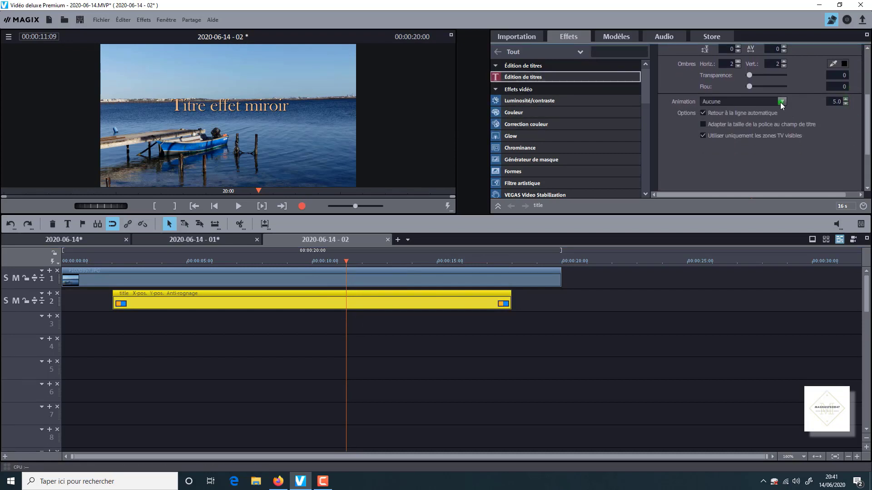
click(781, 103)
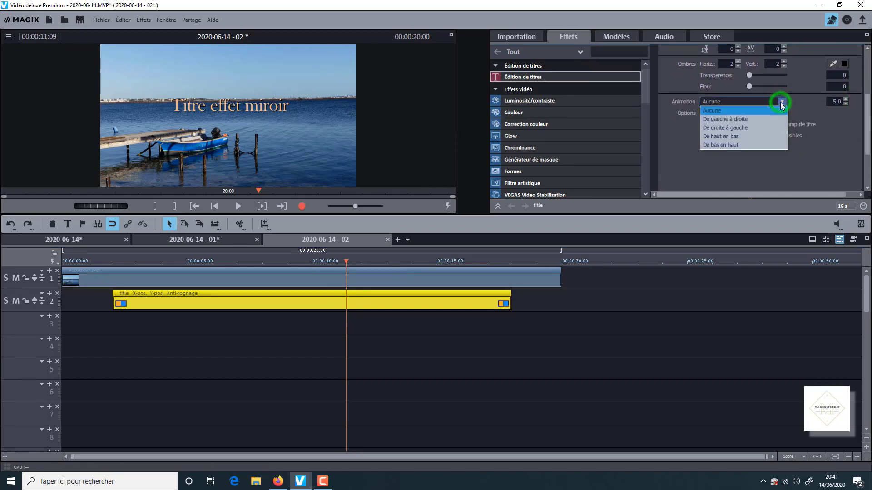
click(750, 120)
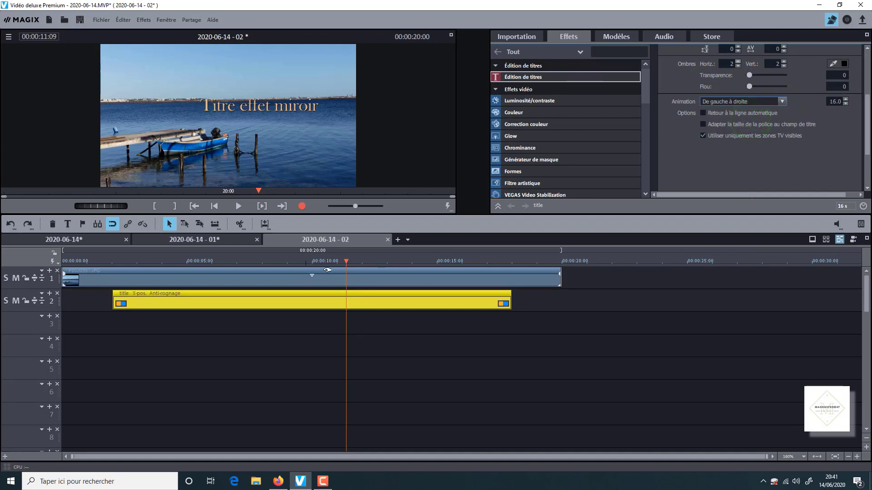
Fade the title clip in until about 00:00:02:24 and out from about 00:00:17:00.
click(135, 262)
click(117, 300)
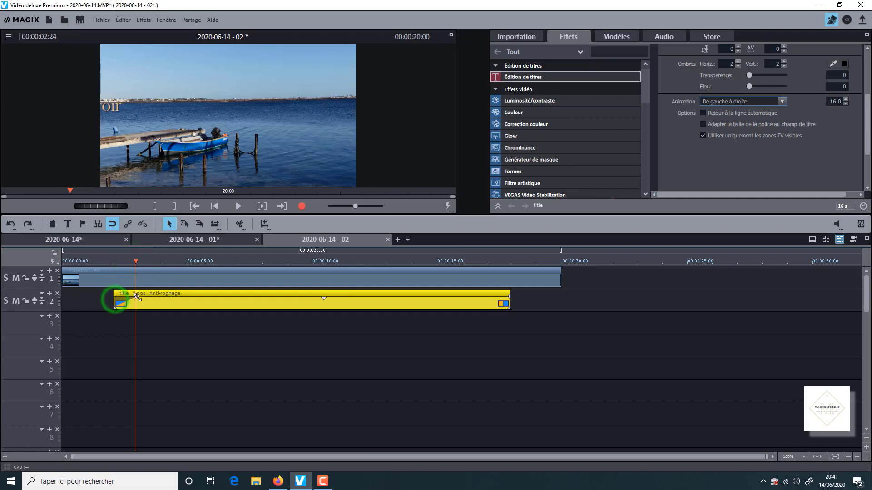
click(487, 262)
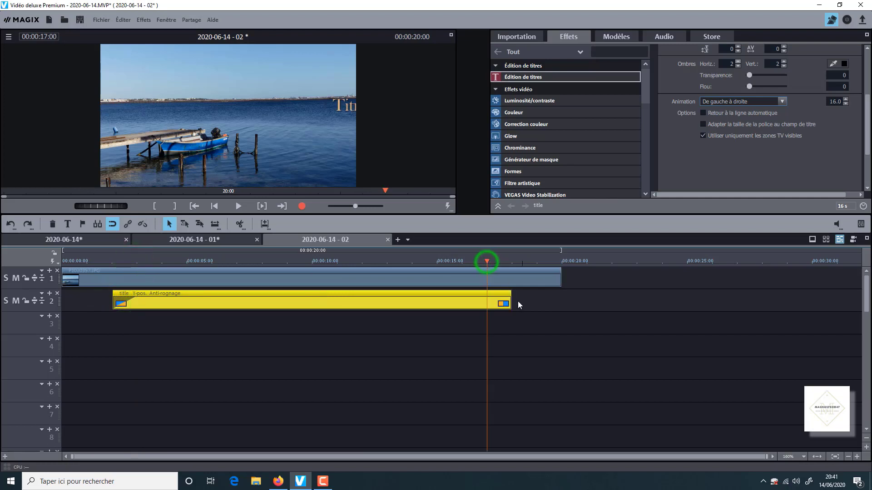
click(506, 298)
Preview the title's movement and fades from the start and near the end, ending at about 00:00:10:13.
drag(487, 262, 41, 262)
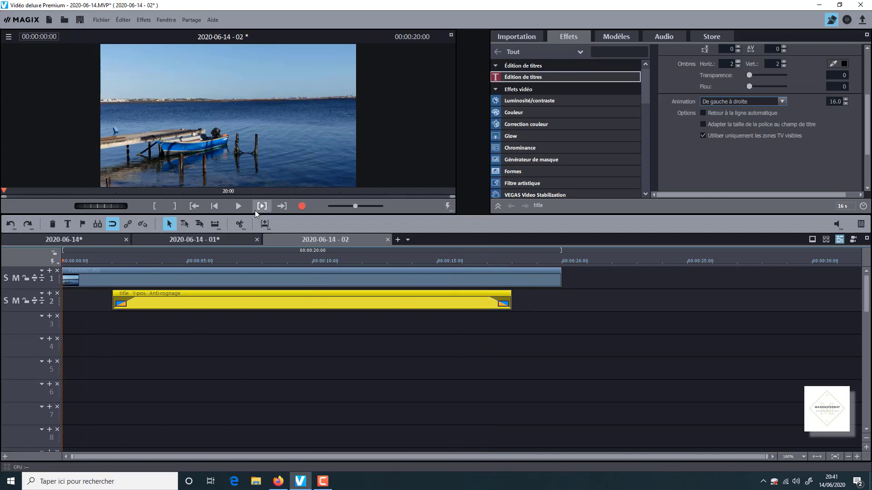
click(239, 207)
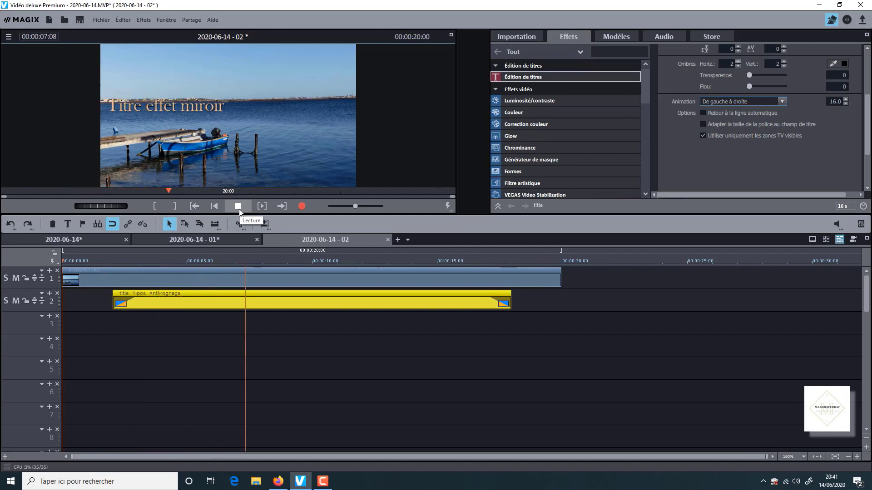
click(238, 208)
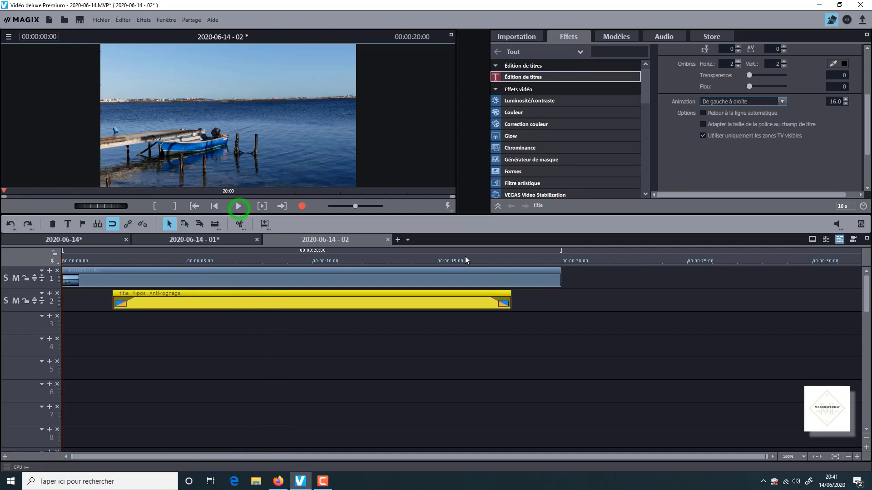
click(465, 260)
click(238, 207)
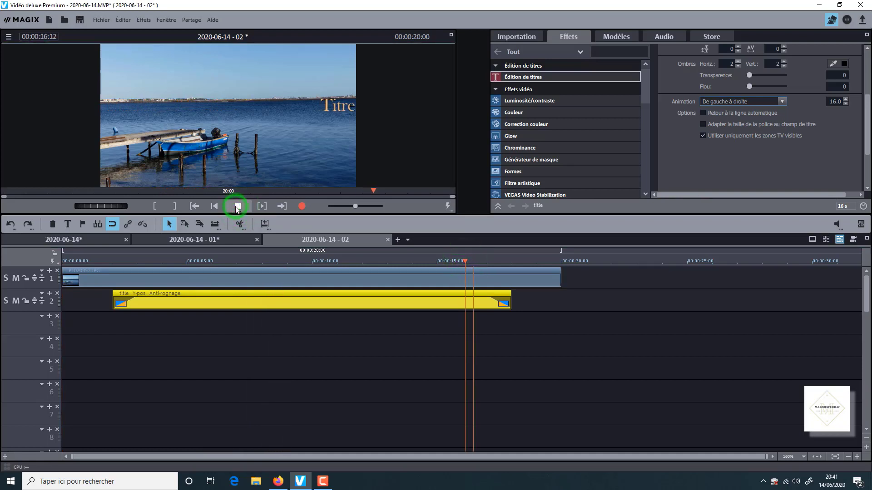
click(238, 207)
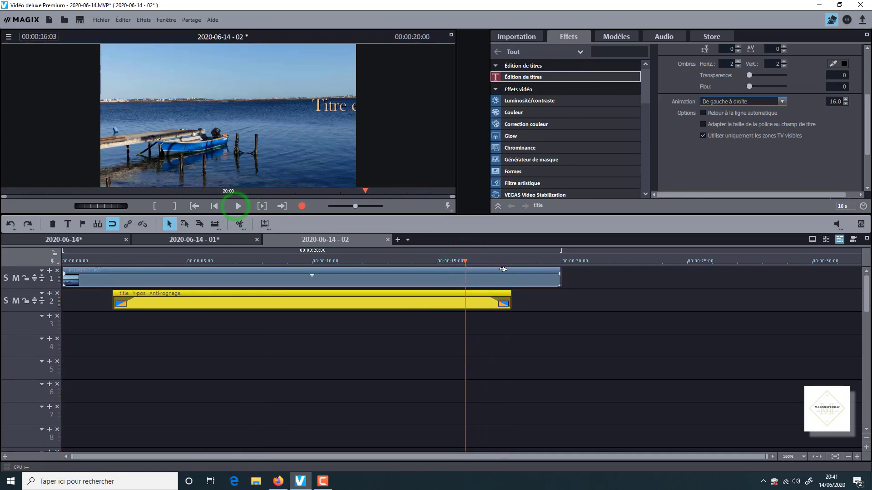
drag(464, 263, 323, 269)
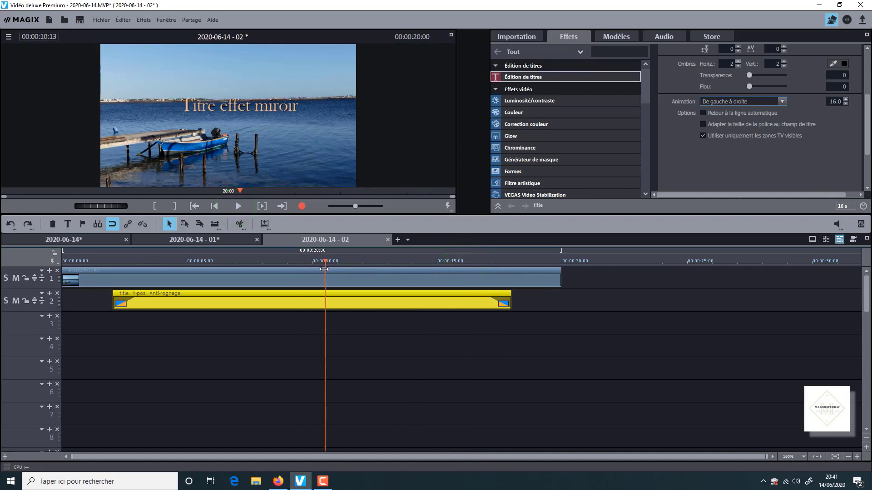
Duplicate the title clip from track 2 onto track 3, starting at 00:00:02:00.
click(390, 302)
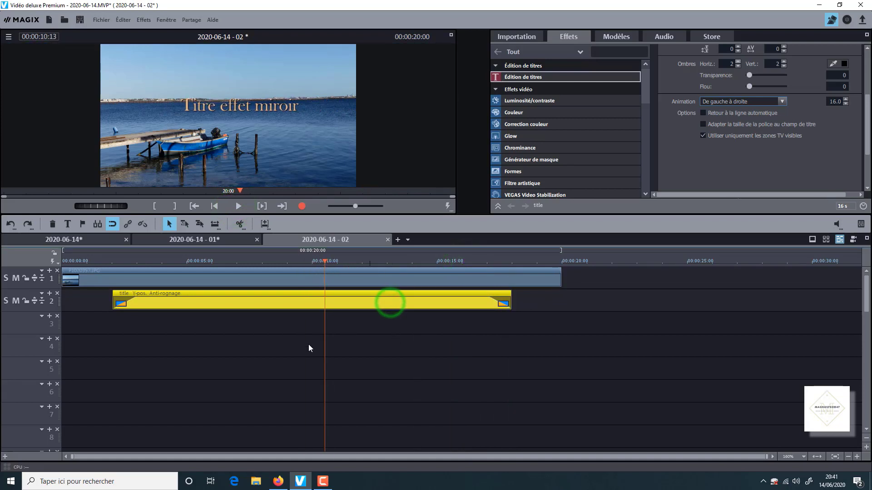
click(31, 327)
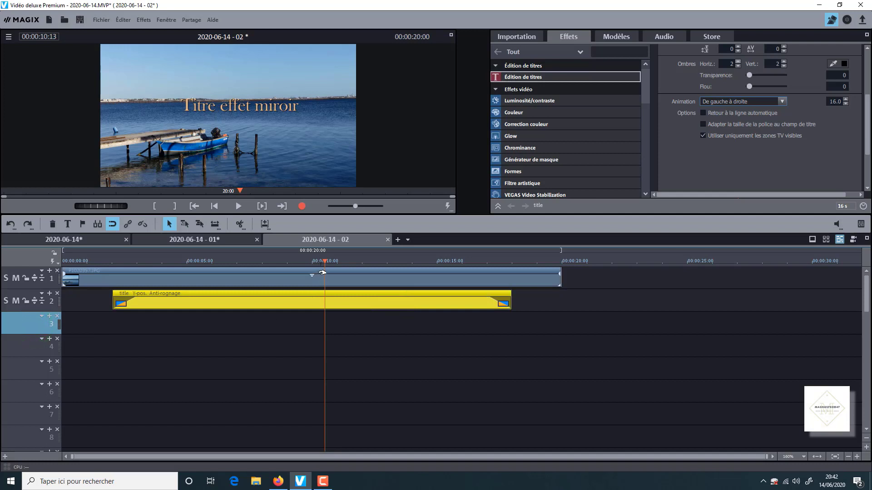
drag(324, 261, 111, 273)
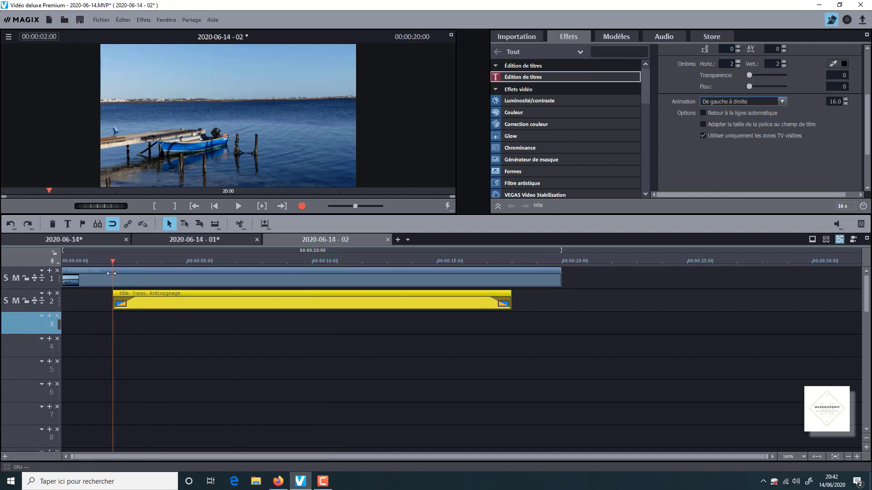
key(ctrl+c)
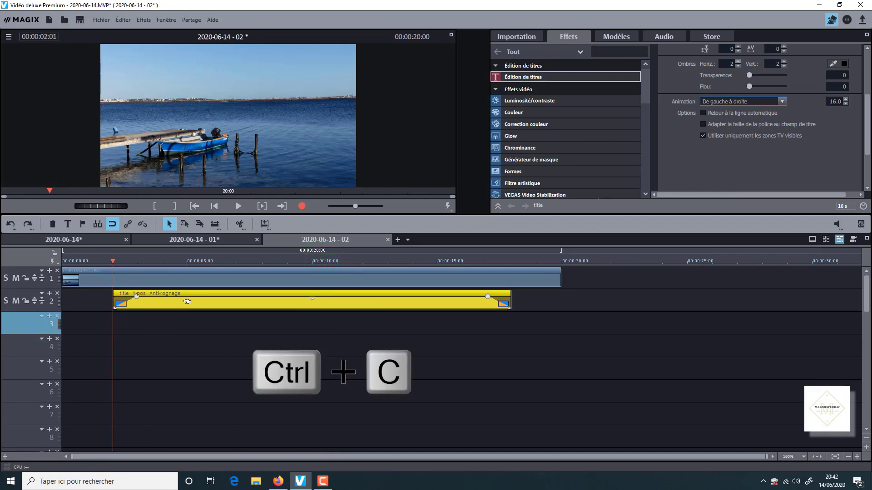
key(ctrl+v)
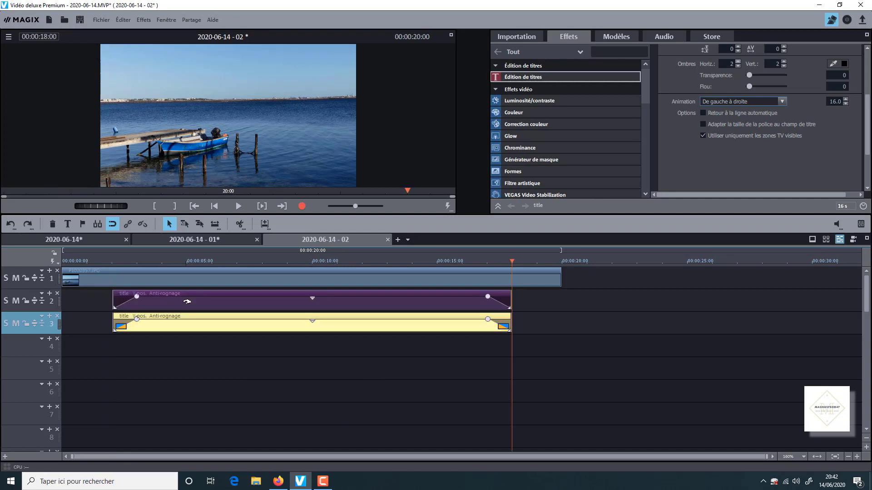
Flip the title copy on track 3 vertically with Rotation / Reflet and check it in the enlarged preview at 00:00:10:12.
drag(510, 262, 323, 269)
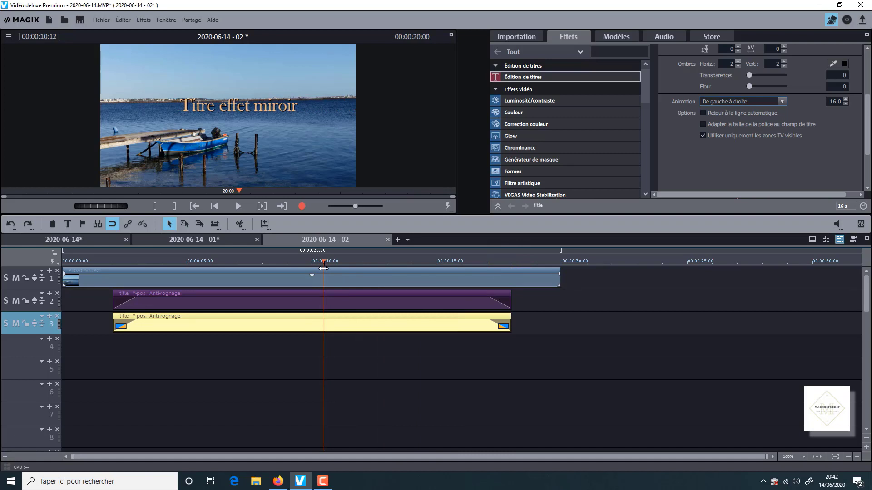
click(377, 325)
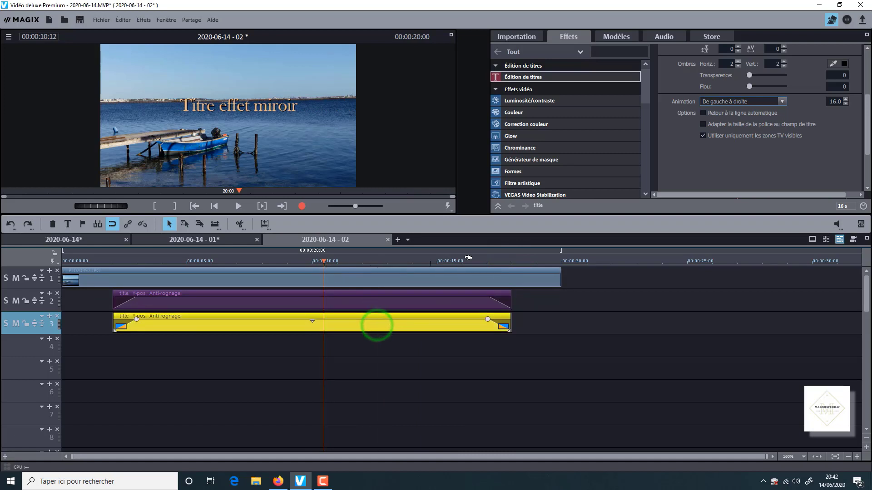
scroll(578, 140, down, 3)
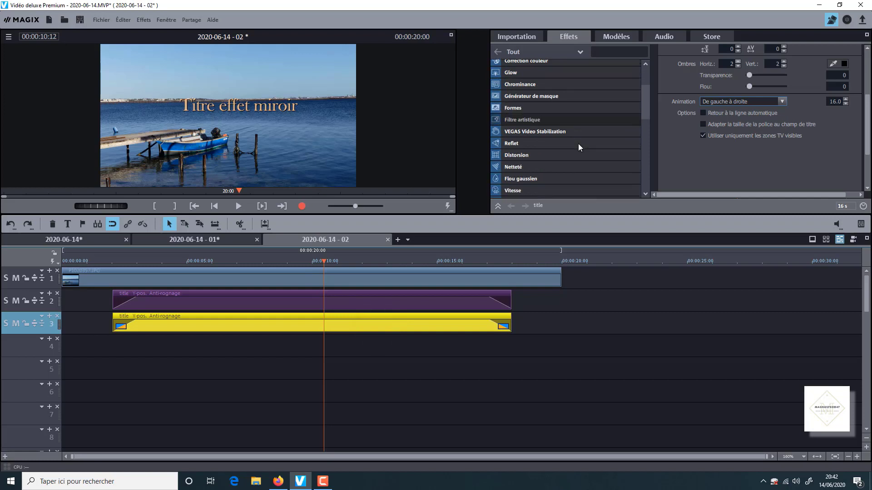
scroll(578, 144, down, 5)
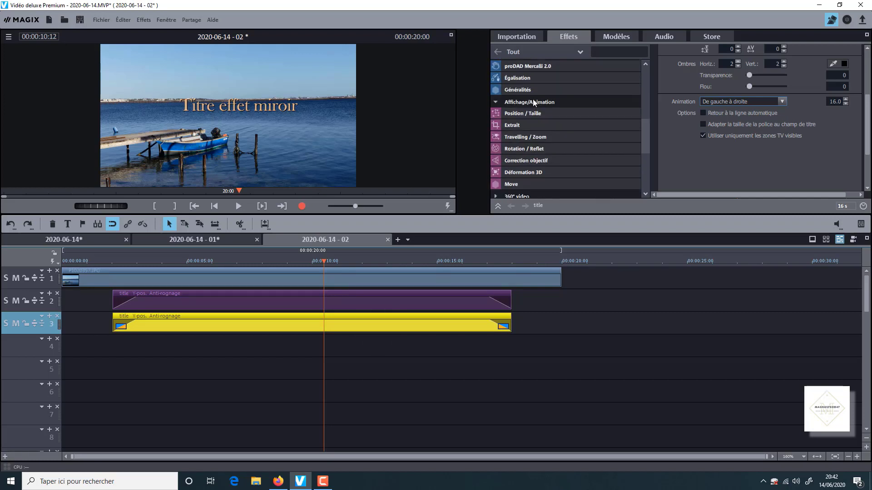
click(518, 149)
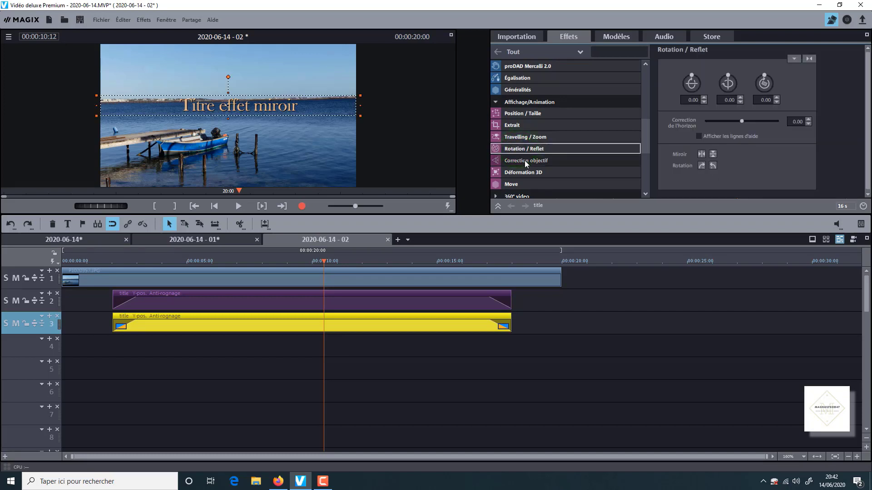
click(713, 155)
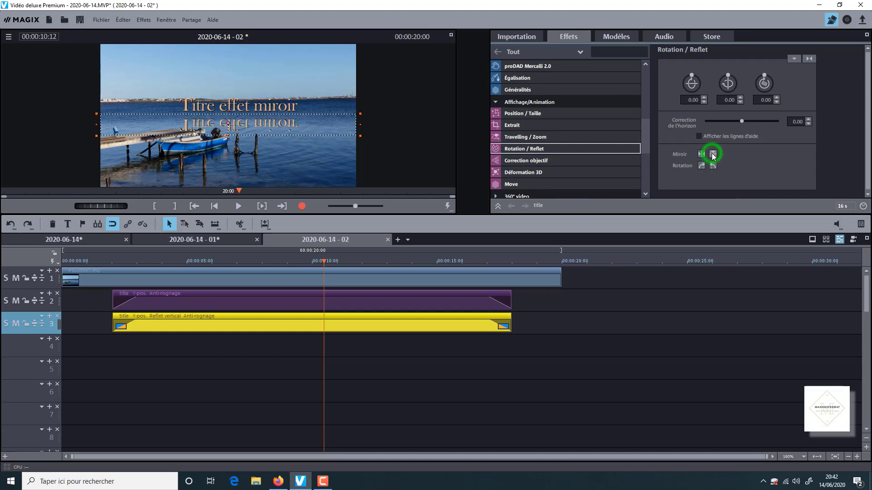
click(451, 35)
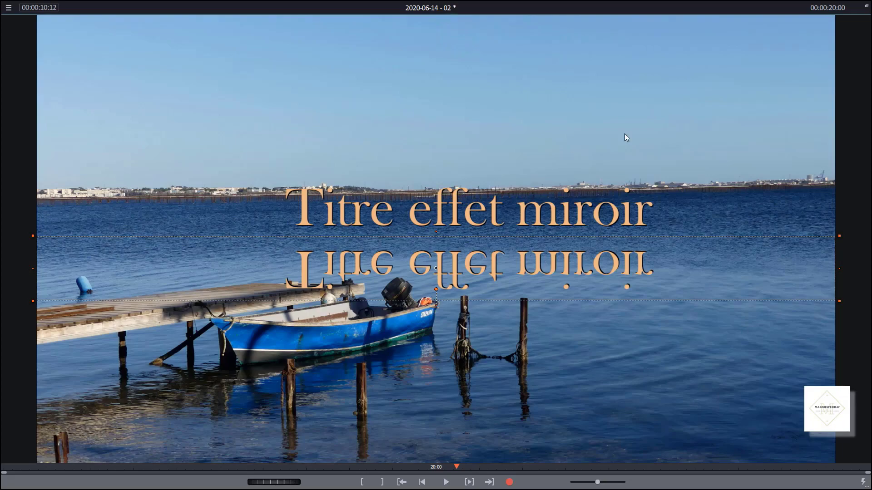
click(867, 6)
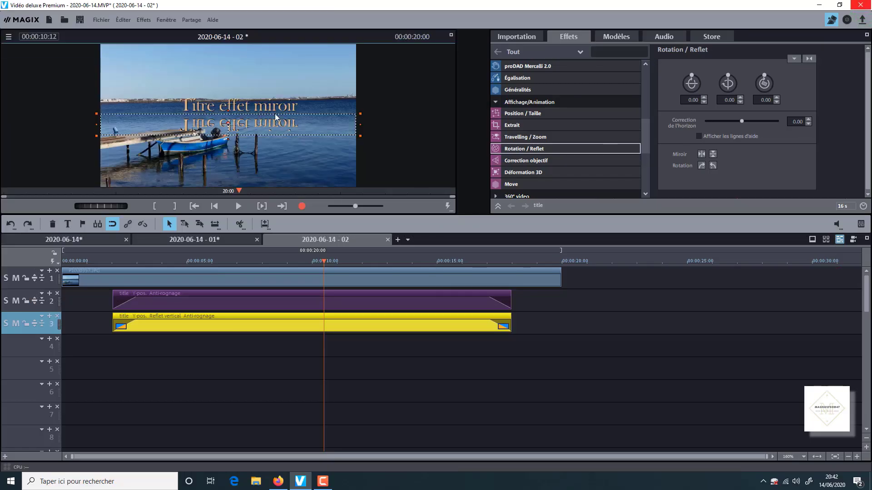
Move the flipped title up to a top position of 484 pixels, directly beneath the original title, and check it in the enlarged preview.
click(530, 114)
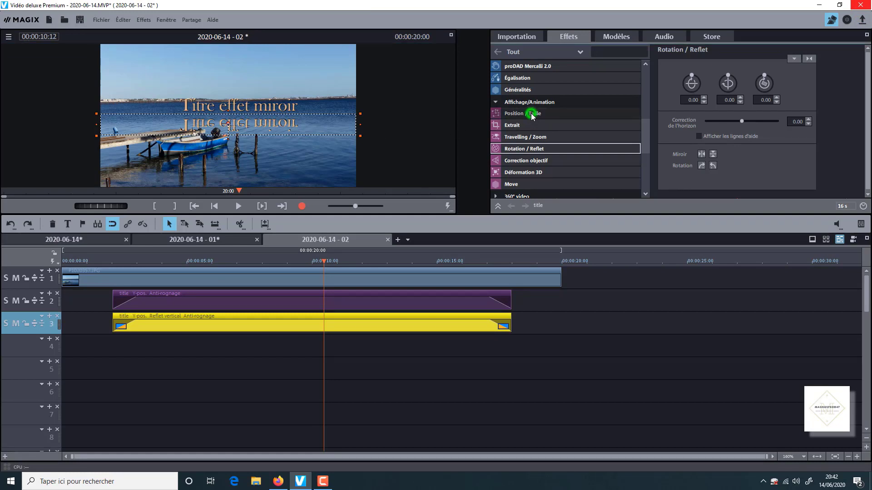
click(264, 124)
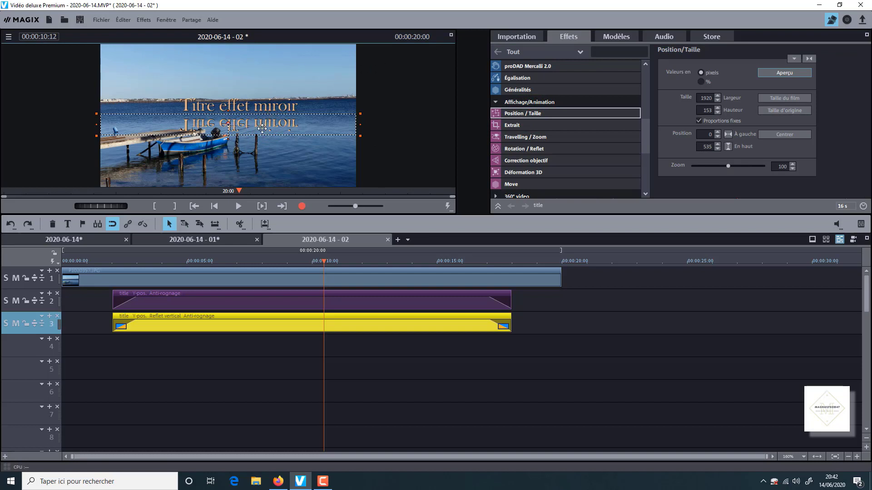
drag(262, 129, 262, 128)
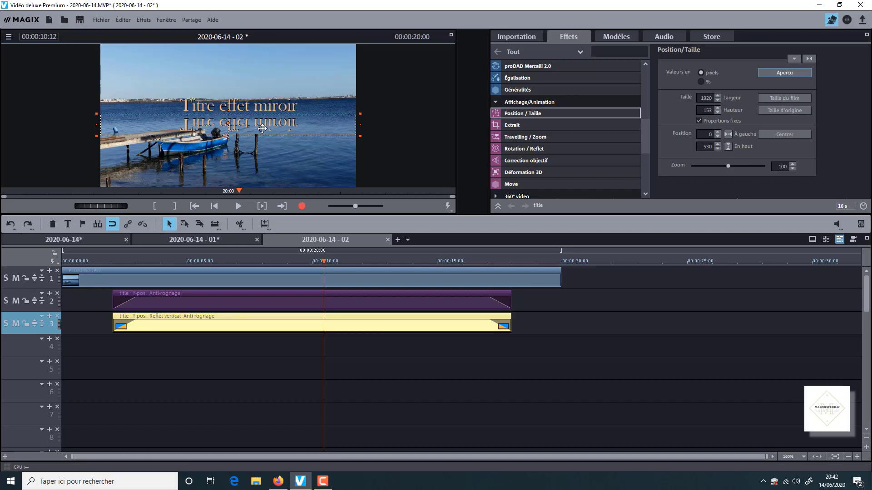
click(450, 36)
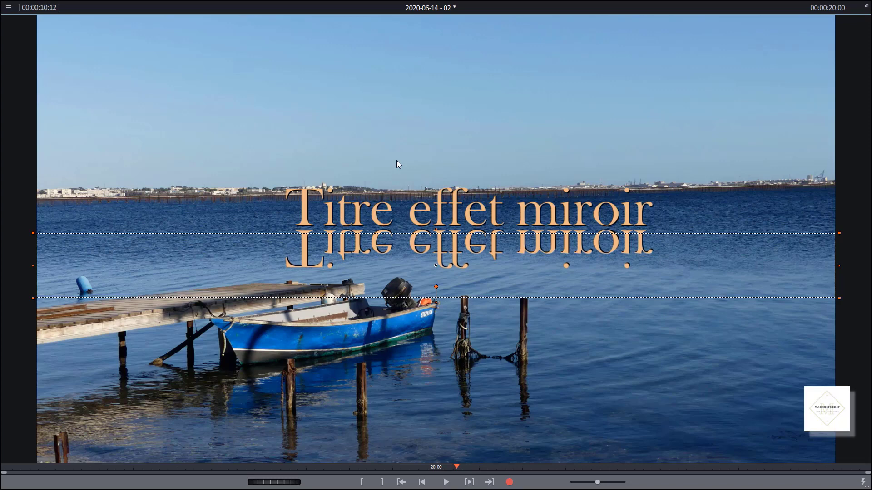
click(866, 6)
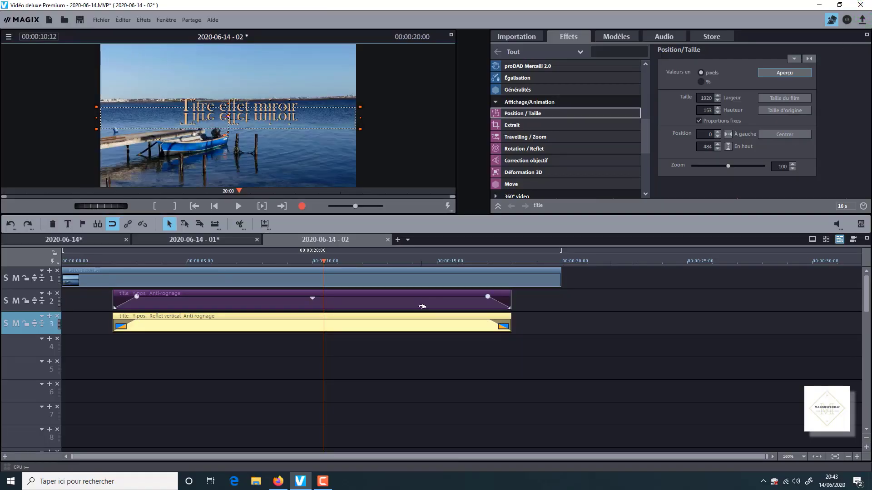
Lower the flipped title's video level to 34.1 in the Chrominance effect and check its transparency in the enlarged preview.
click(410, 321)
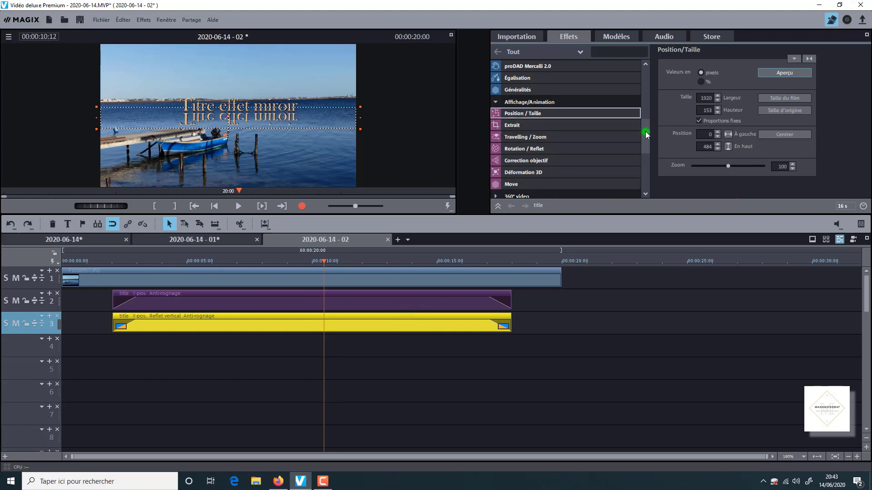
drag(645, 132, 570, 102)
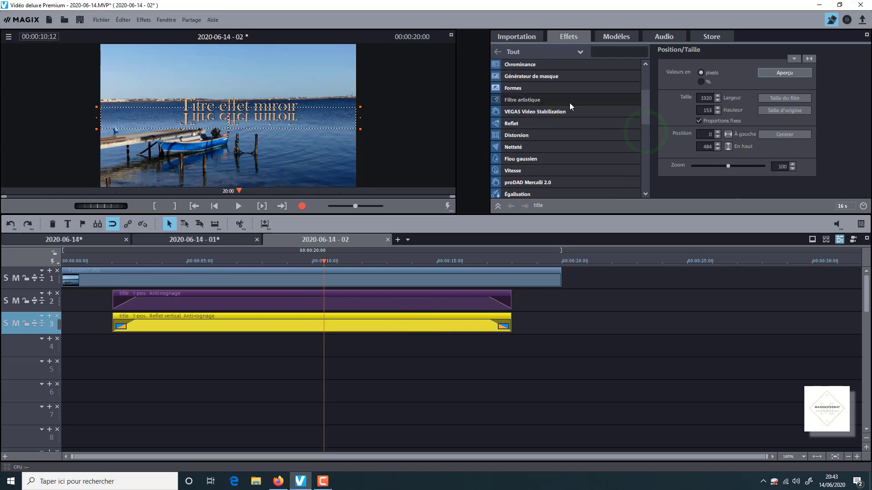
click(544, 67)
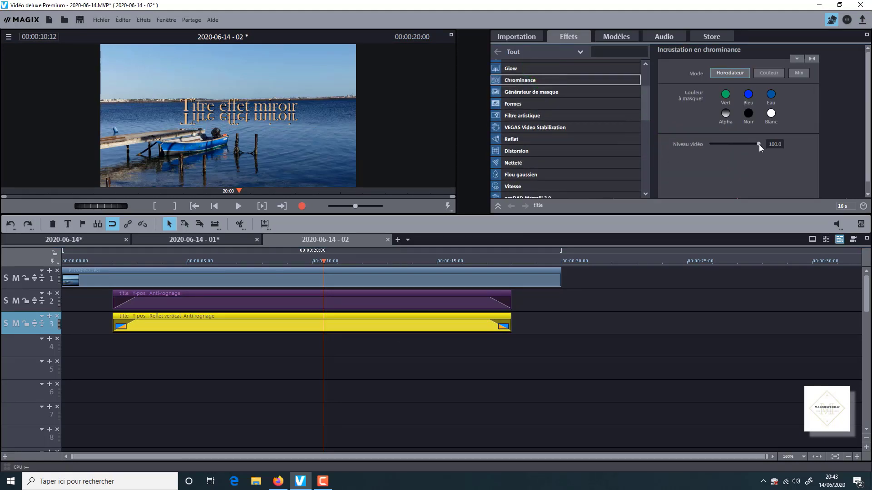
drag(758, 143, 725, 144)
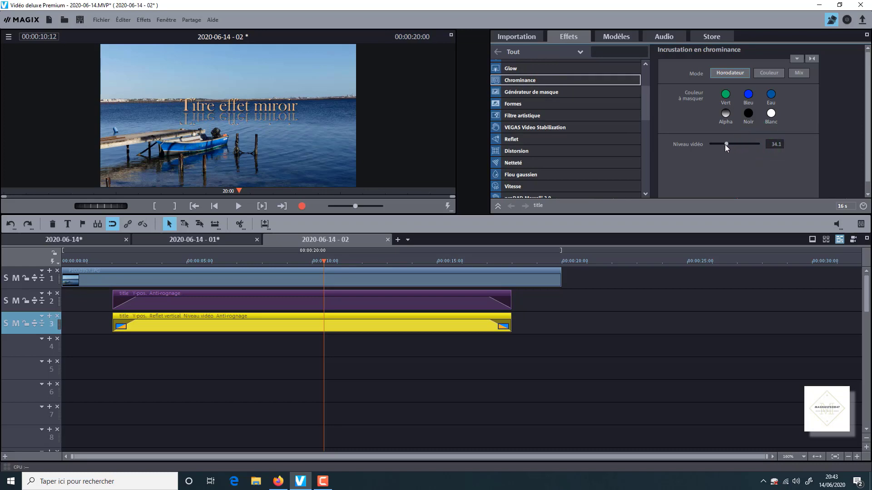
click(451, 36)
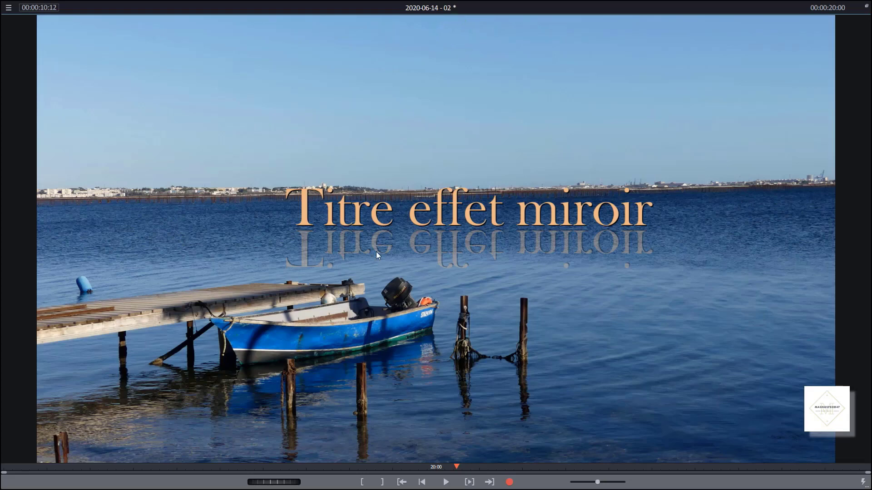
click(866, 6)
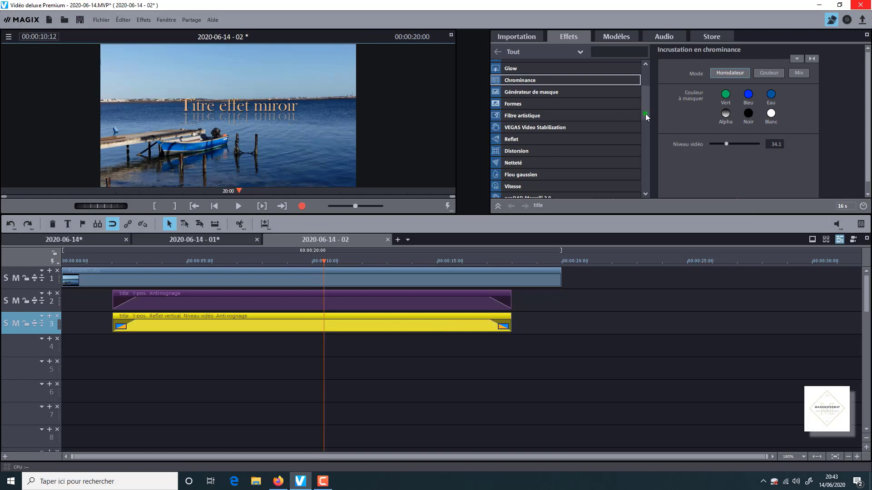
Apply a Gaussian blur to the flipped title with horizontal range 0 and vertical range 0.015, and check it in the enlarged preview.
mouse_move(645, 113)
mouse_down()
mouse_move(644, 137)
mouse_move(644, 129)
mouse_up()
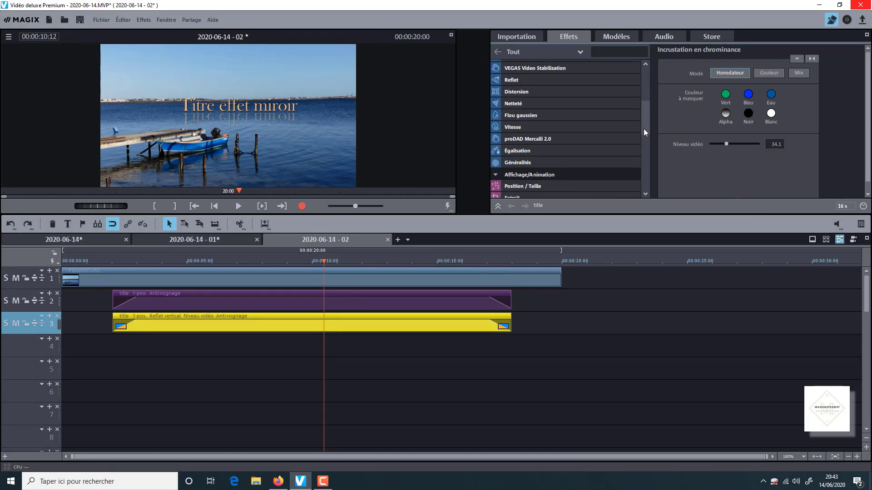
click(560, 114)
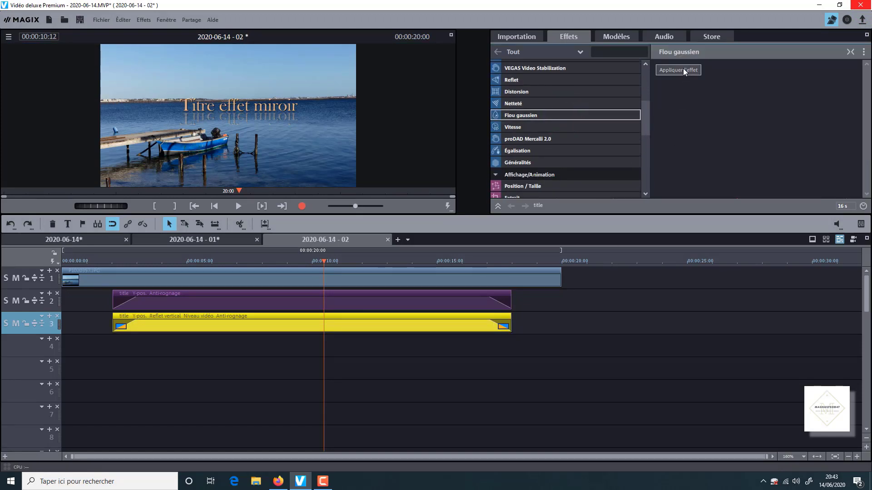
click(678, 70)
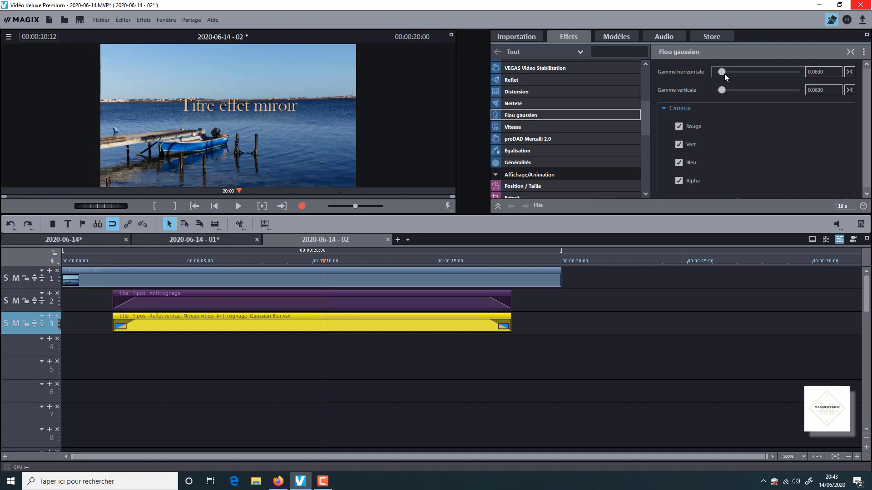
drag(722, 72, 702, 72)
click(817, 91)
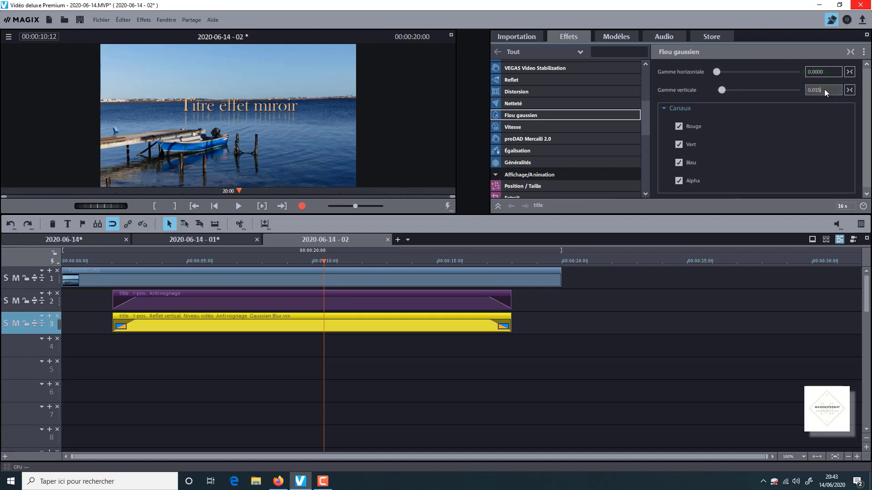
key(Return)
click(451, 35)
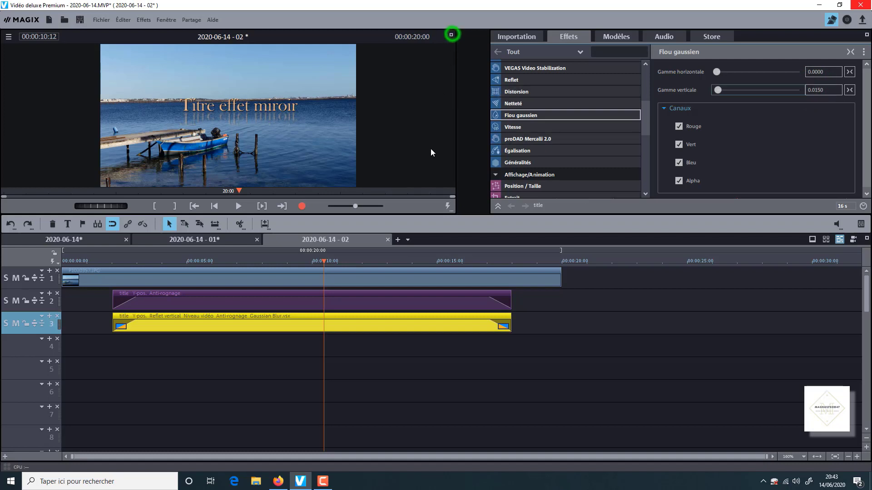
click(450, 35)
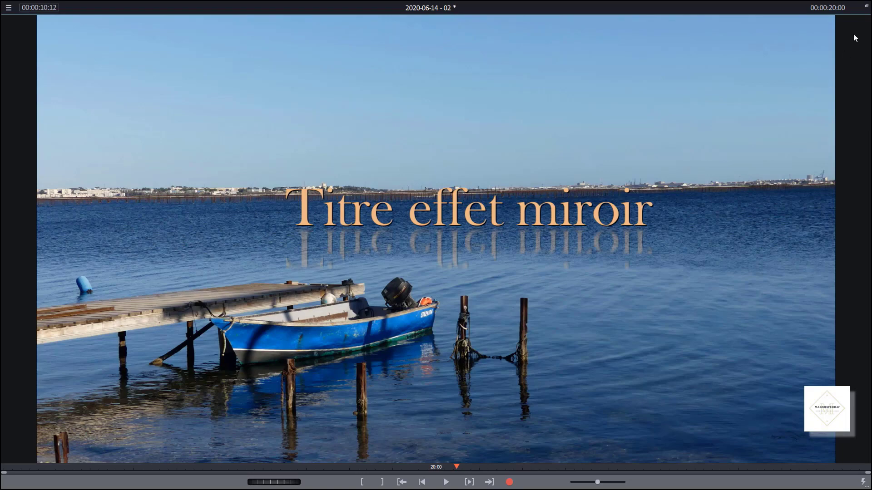
click(867, 6)
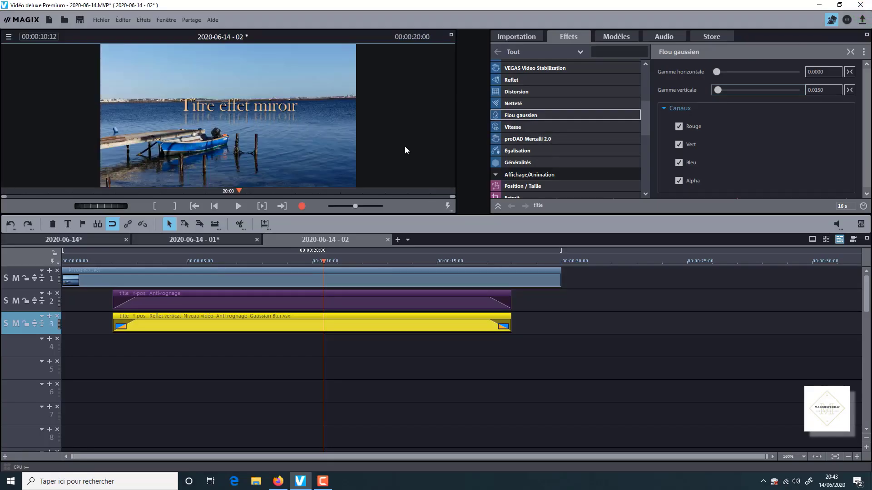
Rotate the flipped title by 50 about its horizontal X axis with Rotation / Reflet and check it in the enlarged preview.
scroll(569, 159, down, 2)
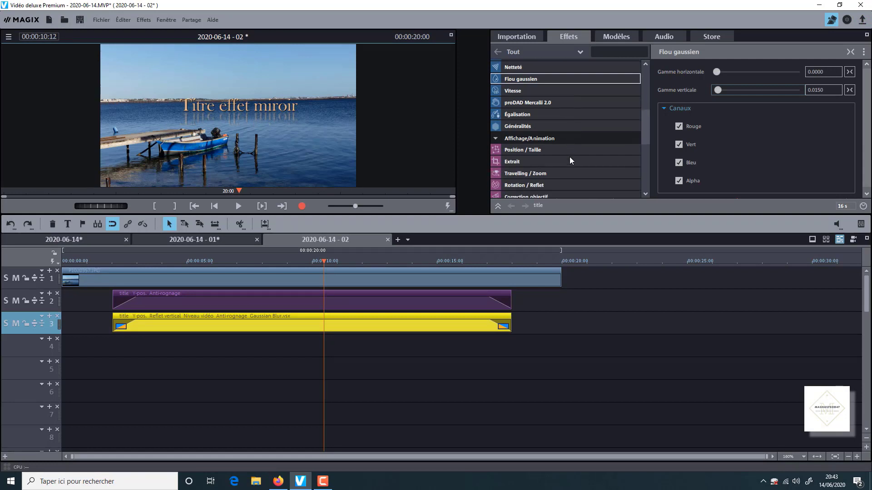
scroll(570, 160, down, 2)
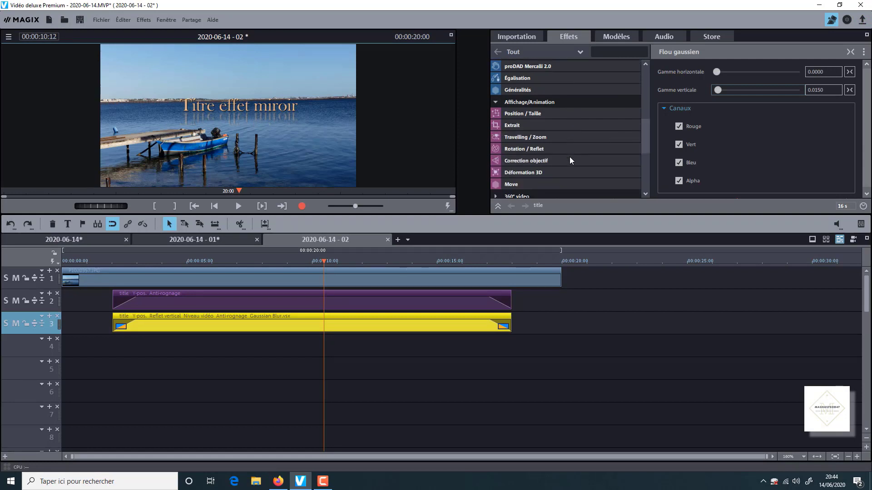
scroll(570, 156, up, 5)
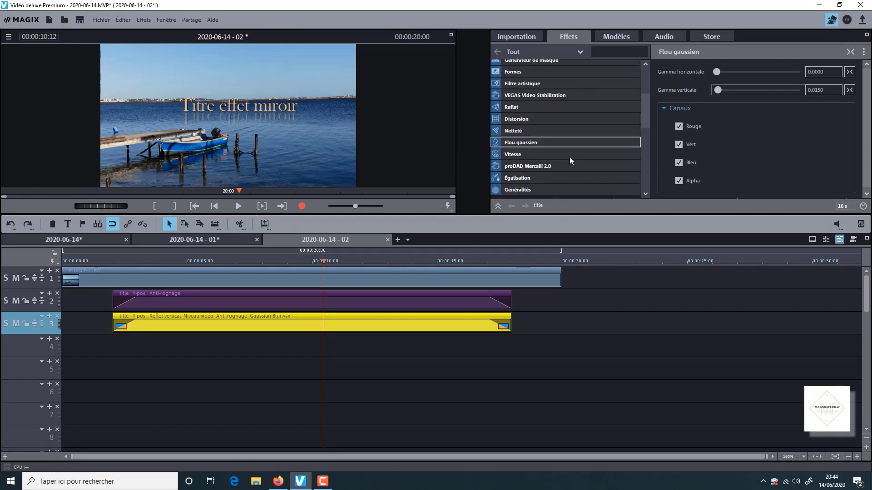
scroll(569, 157, down, 4)
click(543, 167)
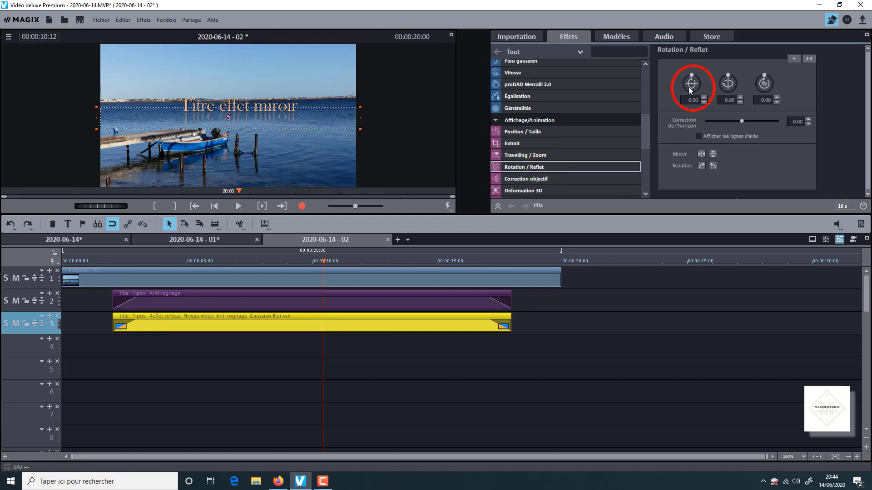
click(690, 101)
text(50)
key(Return)
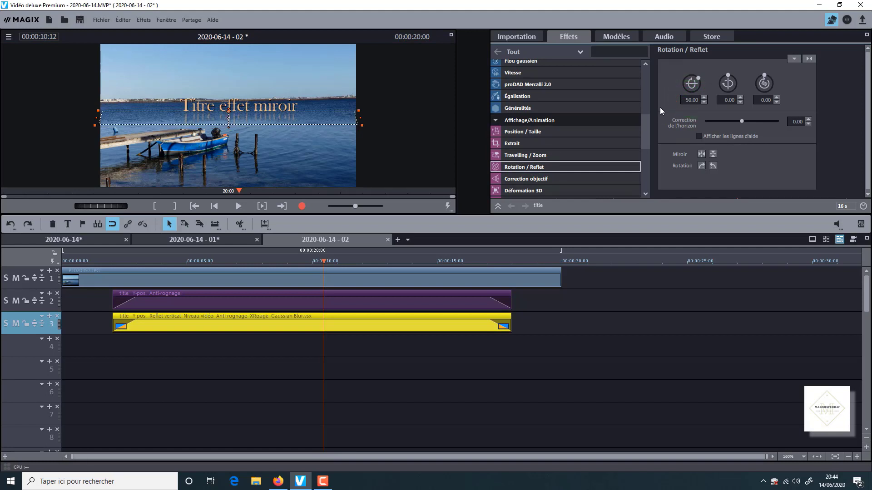
click(451, 36)
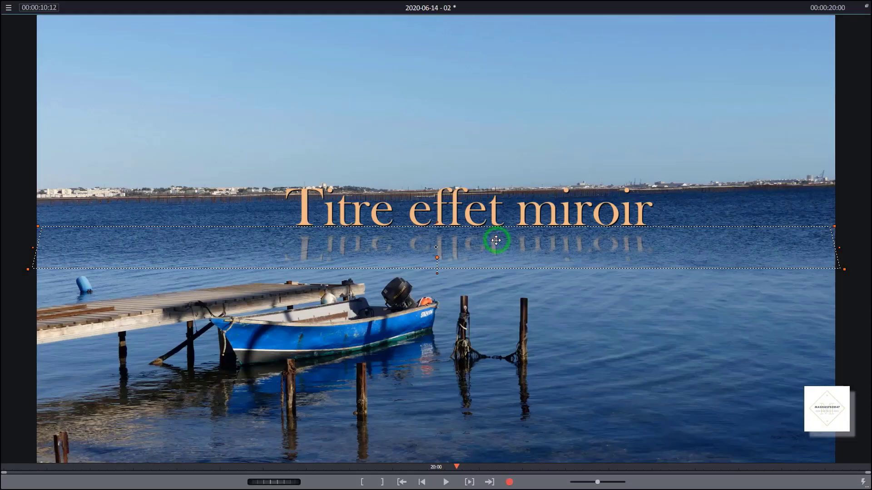
click(866, 6)
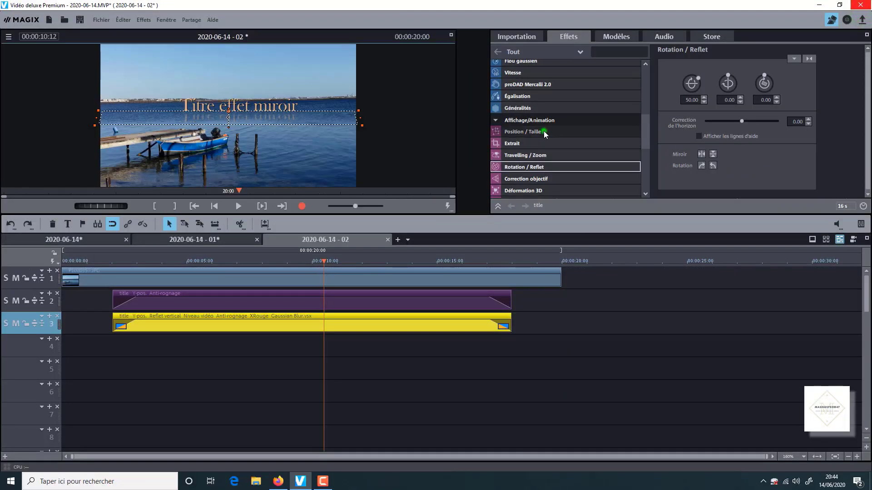
Move the flipped title up to a top position of 471 pixels in the enlarged preview, closer beneath the original title.
click(545, 132)
click(451, 36)
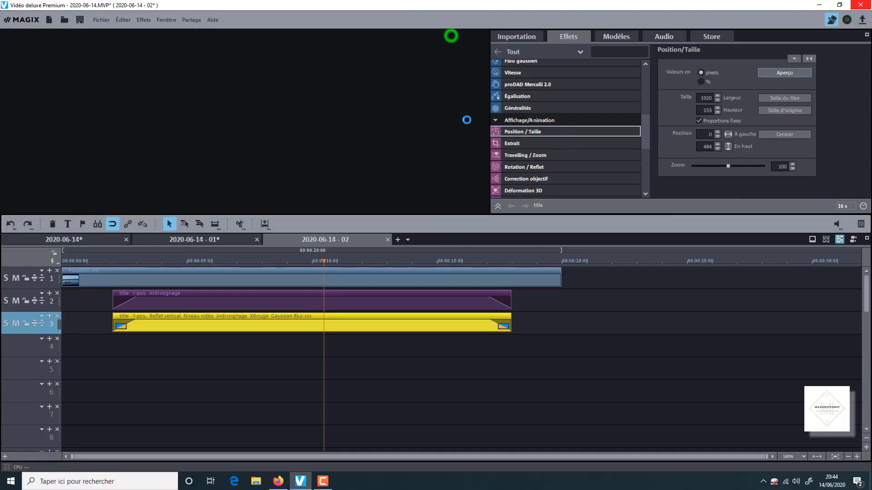
click(395, 246)
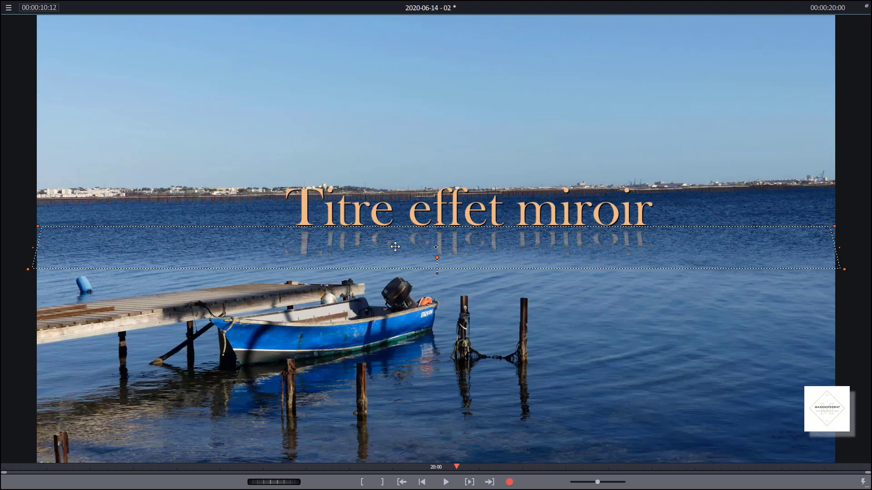
click(866, 6)
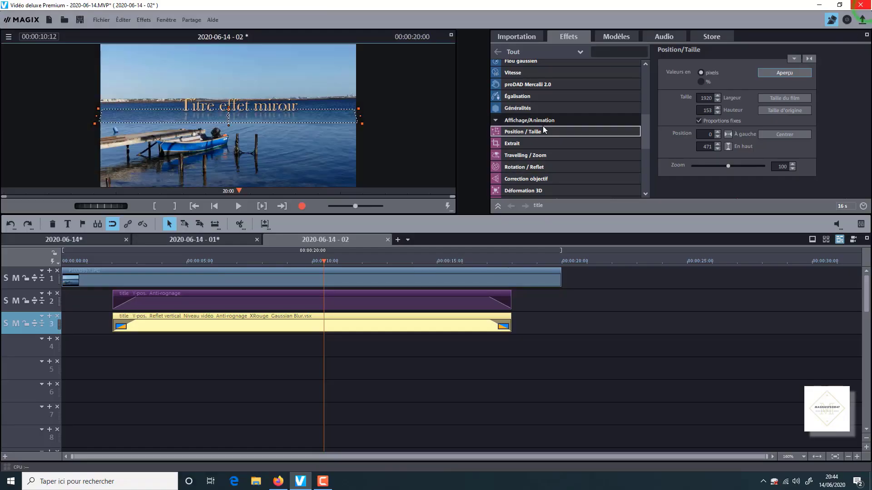
Raise the flipped title's video level to 44.4 in the Chrominance effect and check the reflection in the enlarged preview.
scroll(555, 119, up, 5)
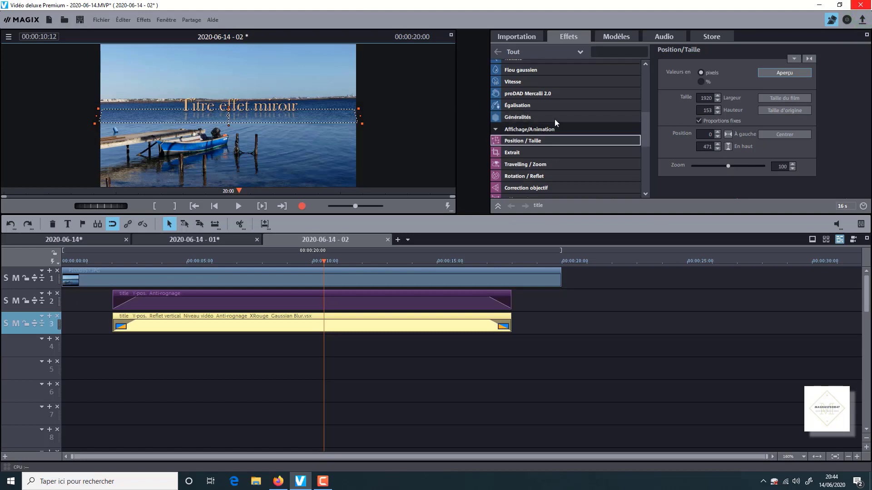
scroll(554, 119, up, 1)
click(552, 93)
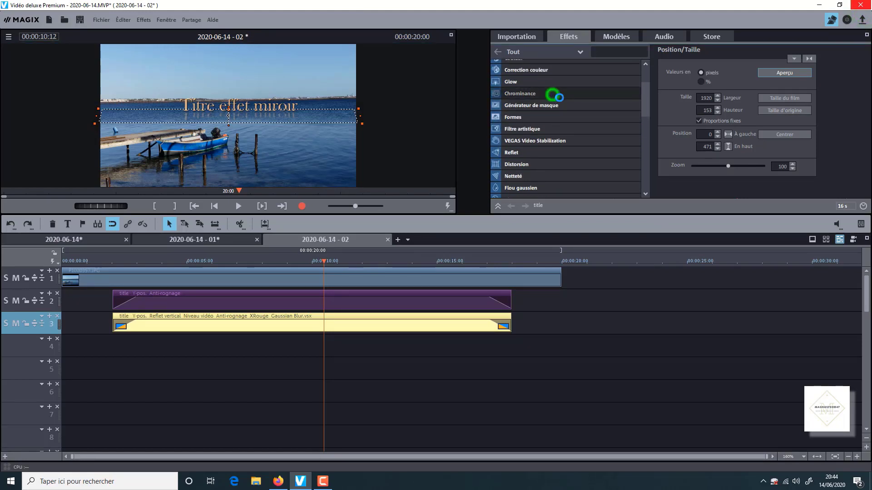
click(451, 35)
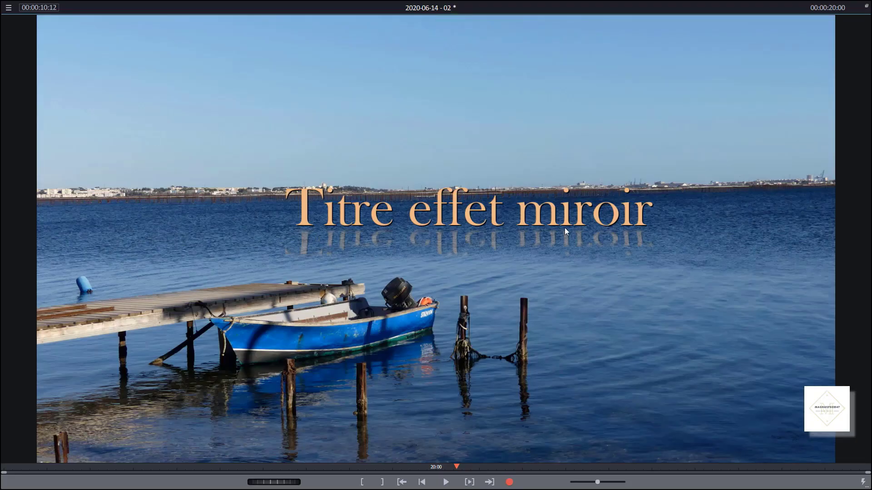
click(866, 7)
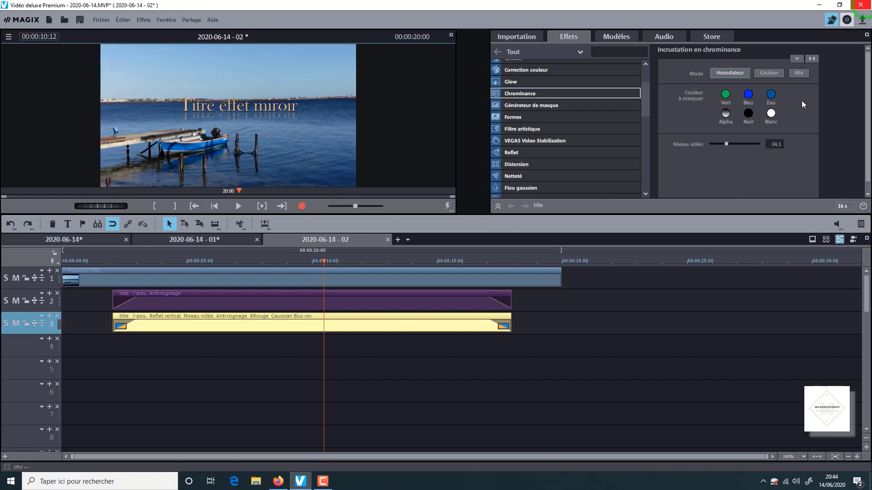
click(727, 144)
drag(729, 144, 732, 143)
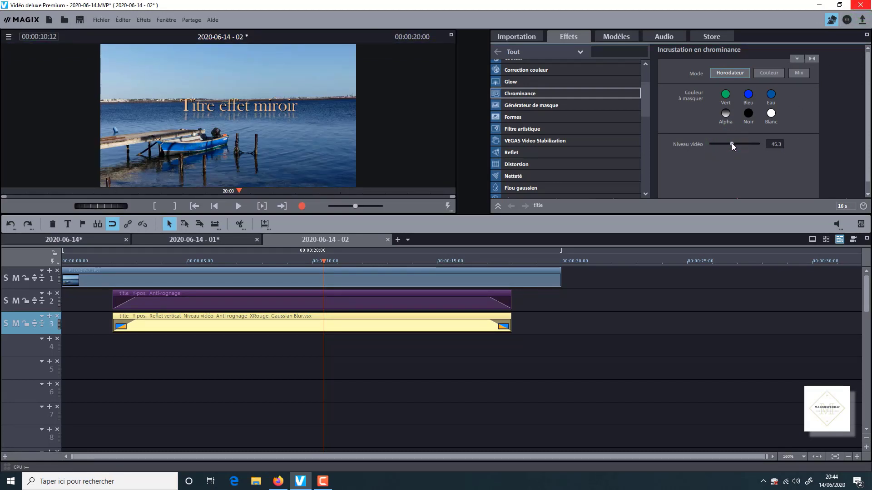
click(452, 35)
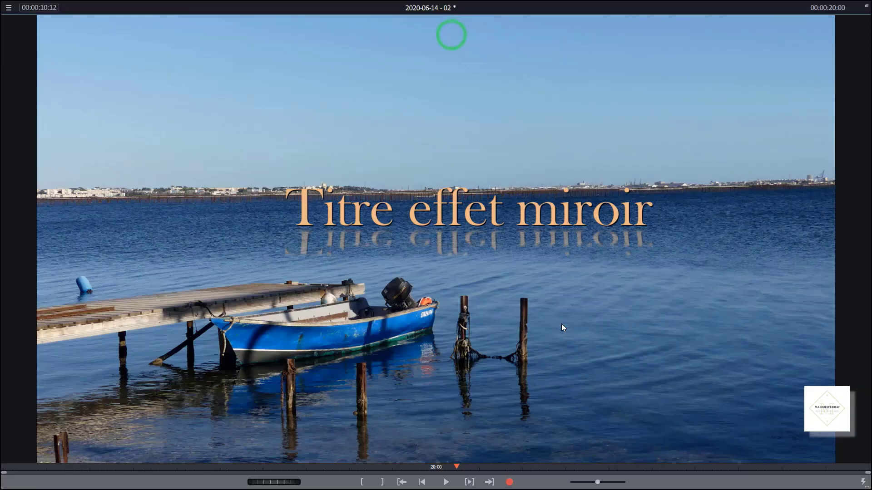
click(866, 7)
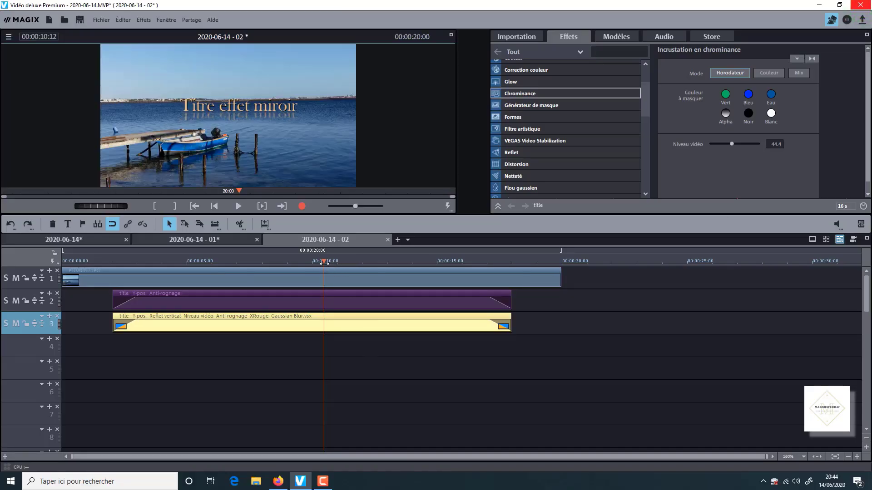
Play the movie from the start in the enlarged preview to check the moving title and its reflection.
click(321, 261)
key(Home)
key(Home)
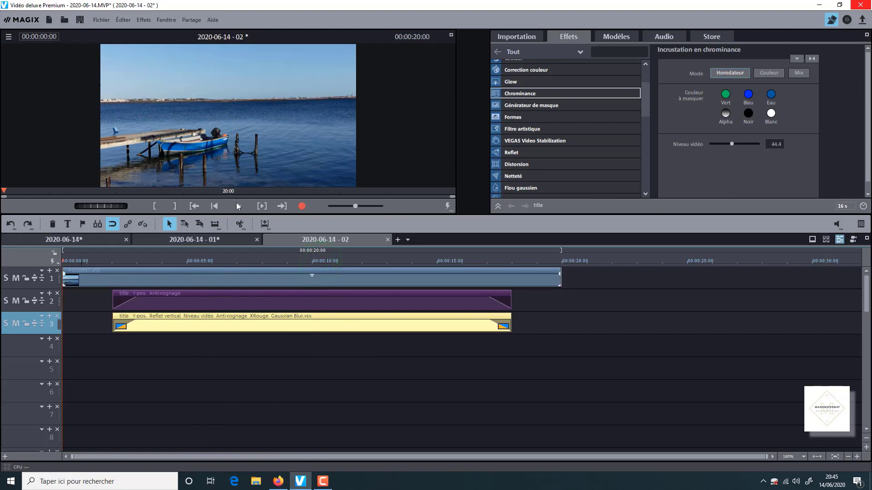
click(450, 36)
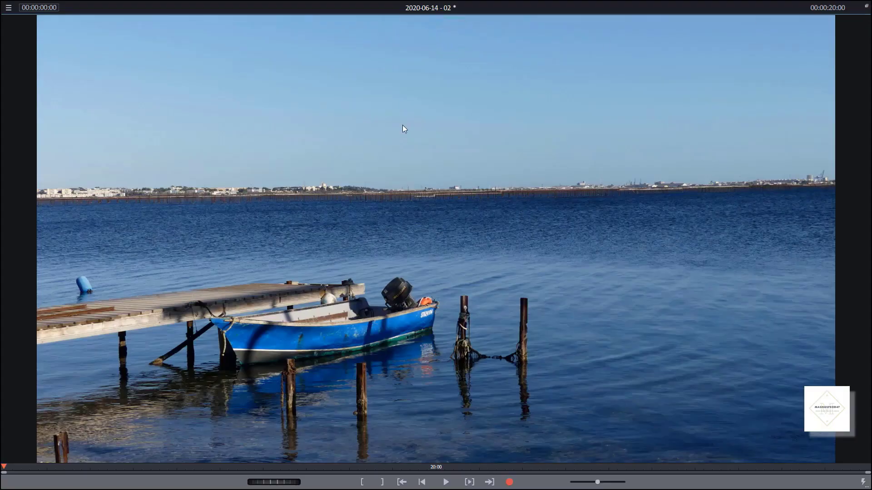
click(446, 482)
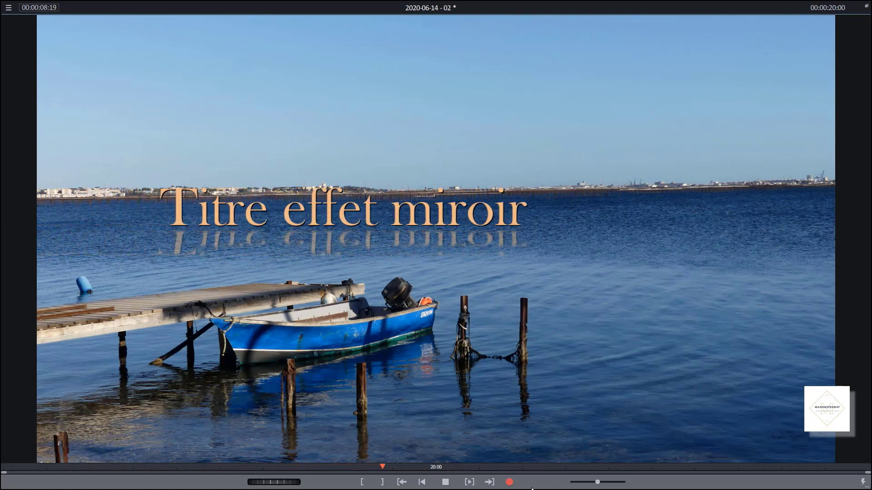
click(445, 482)
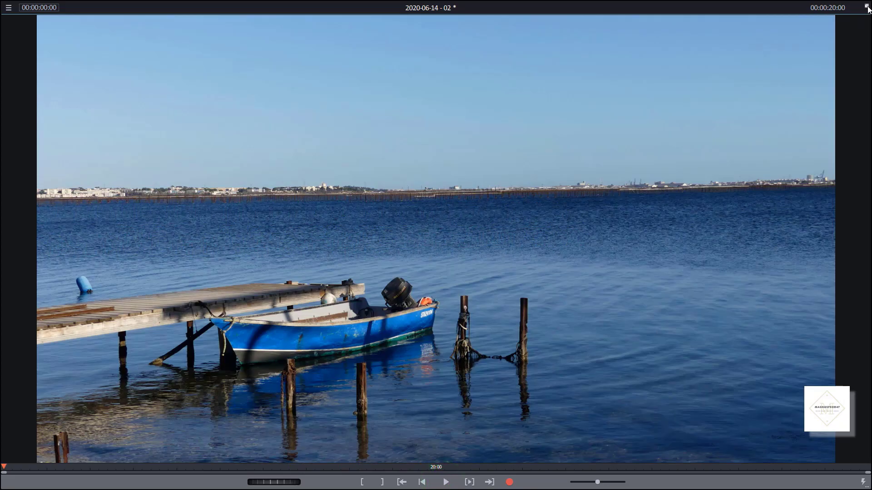
click(866, 6)
Try the MP4 FullHD 1920 x 1080 50p and 25p presets in the MPEG-4 film export settings, and cancel the export.
click(99, 20)
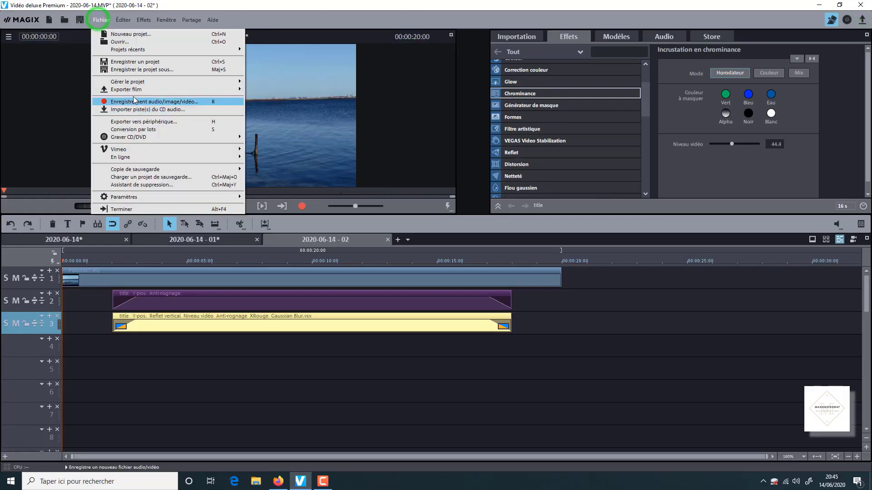
click(128, 88)
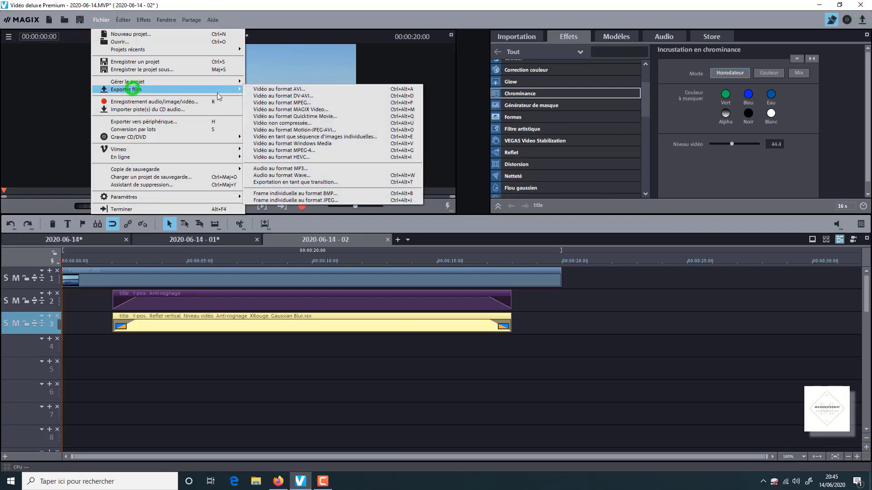
click(341, 151)
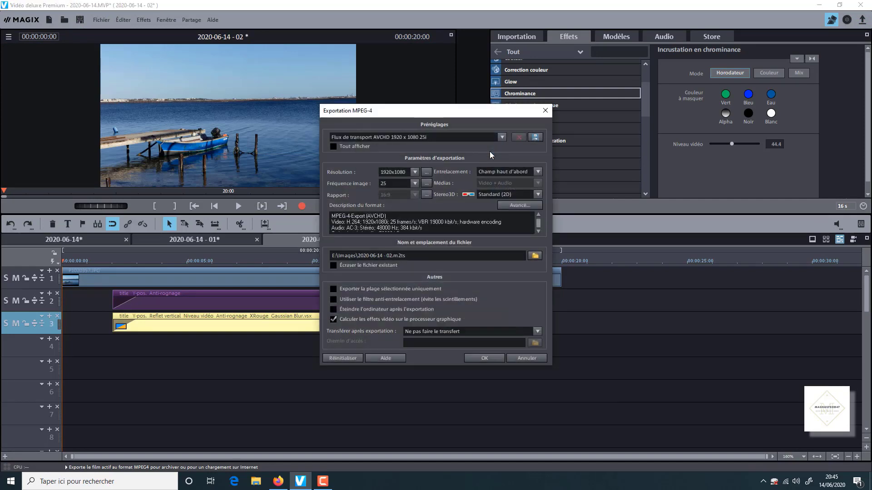
click(501, 137)
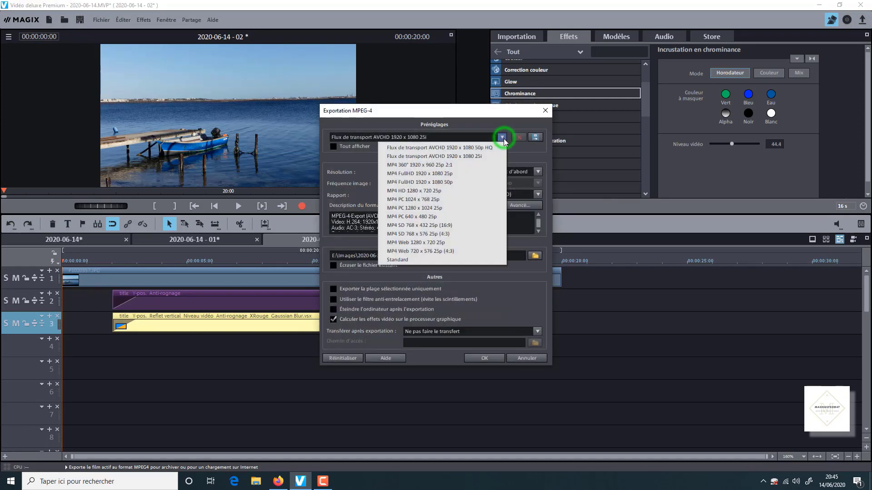
click(438, 181)
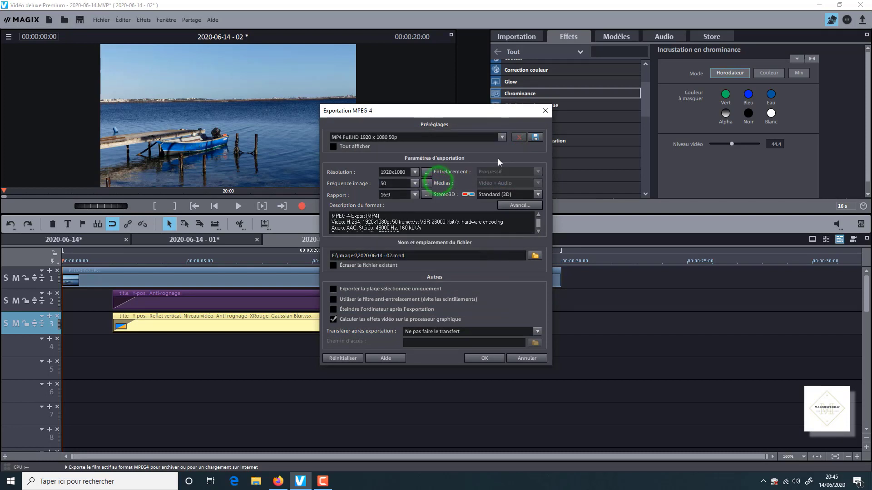
click(501, 137)
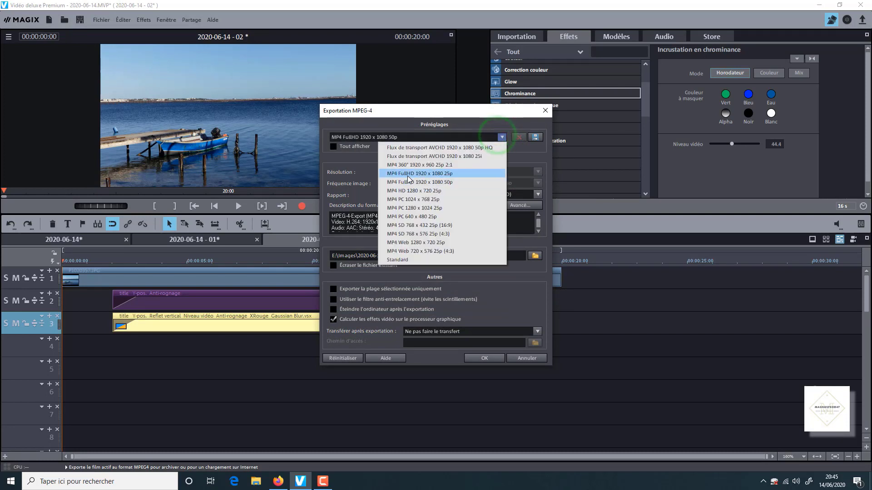
click(408, 173)
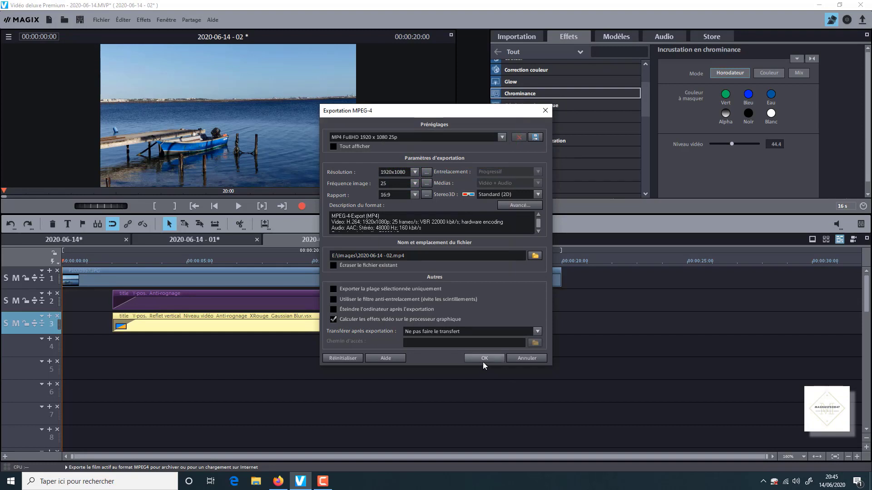
click(526, 359)
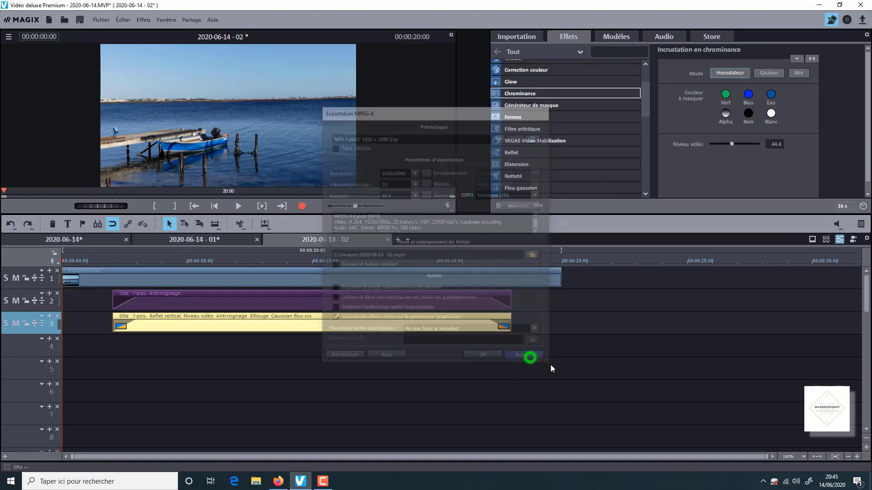